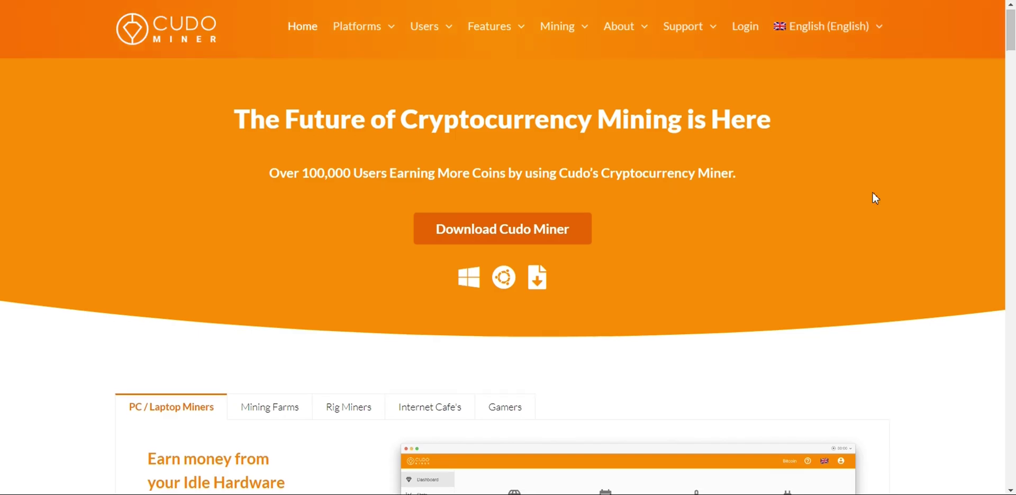
{"action": "scroll", "coordinate": [873, 197], "scroll_direction": "down", "scroll_amount": 3}
{"action": "scroll", "coordinate": [876, 198], "scroll_direction": "down", "scroll_amount": 3}
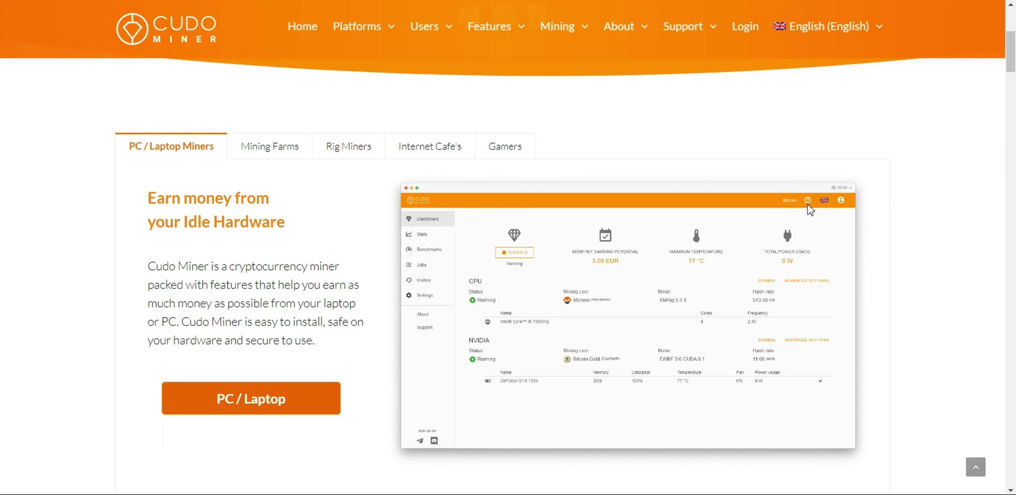
{"action": "scroll", "coordinate": [808, 209], "scroll_direction": "up", "scroll_amount": 5}
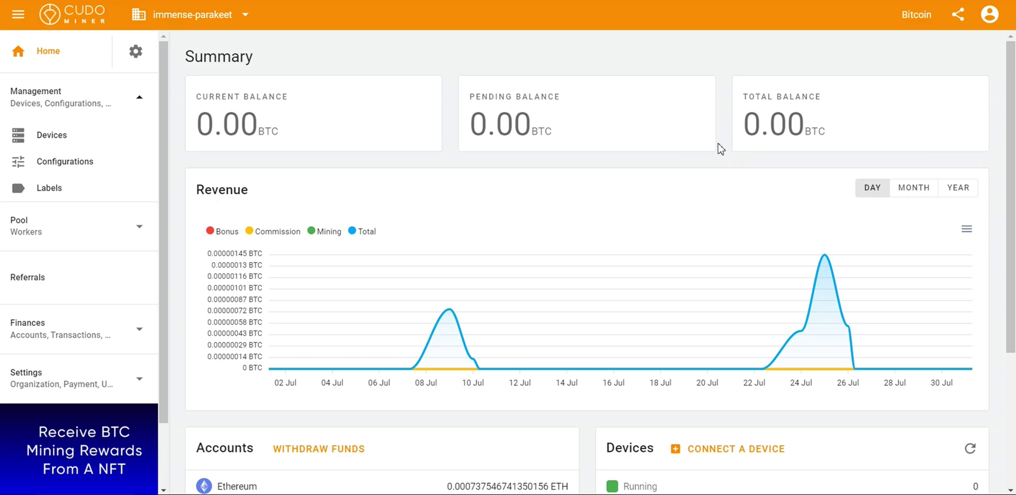
Start connecting a new device from the devices page, choosing Windows as the worker type
{"action": "left_click", "coordinate": [64, 136]}
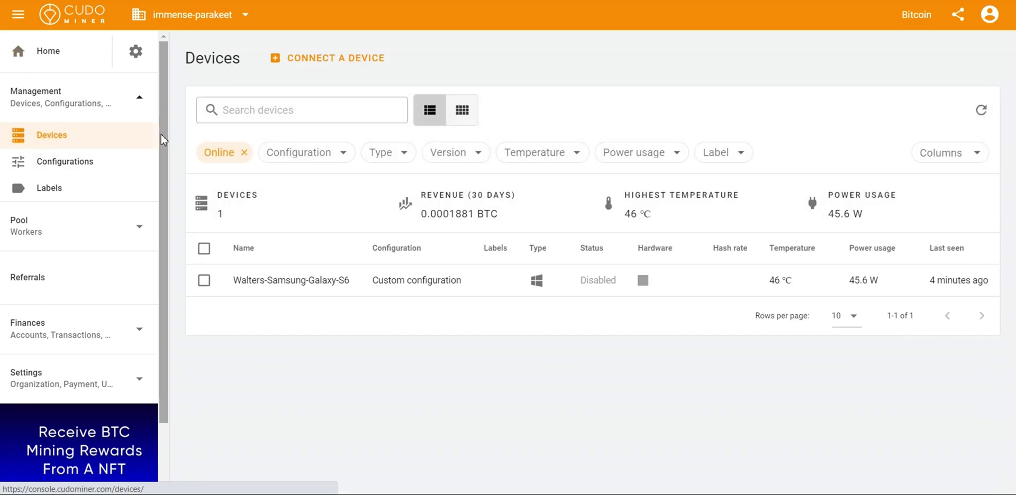
{"action": "left_click", "coordinate": [338, 68]}
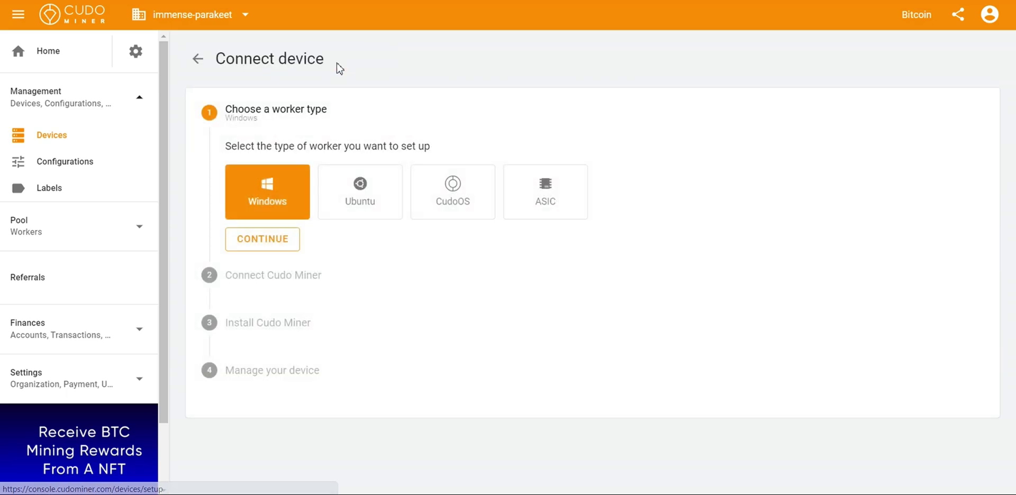
{"action": "left_click", "coordinate": [286, 199]}
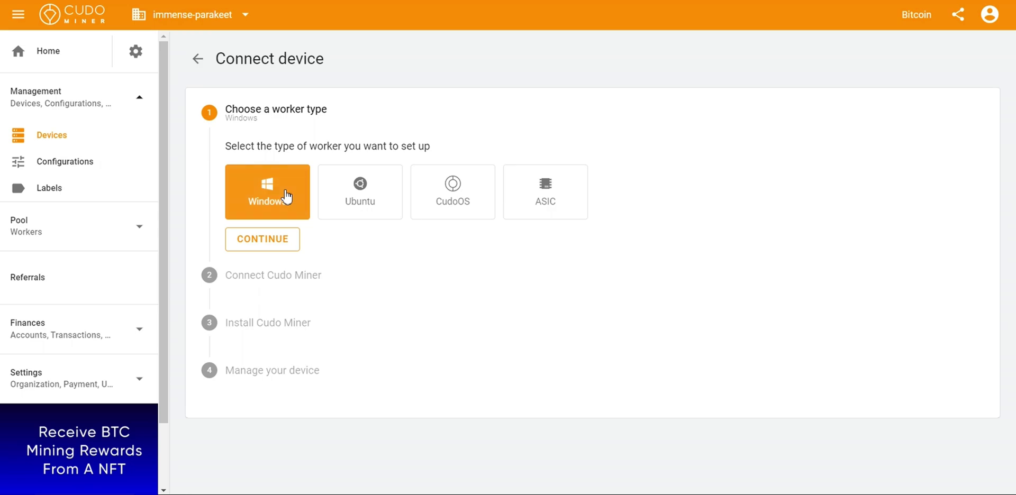
{"action": "left_click", "coordinate": [268, 246]}
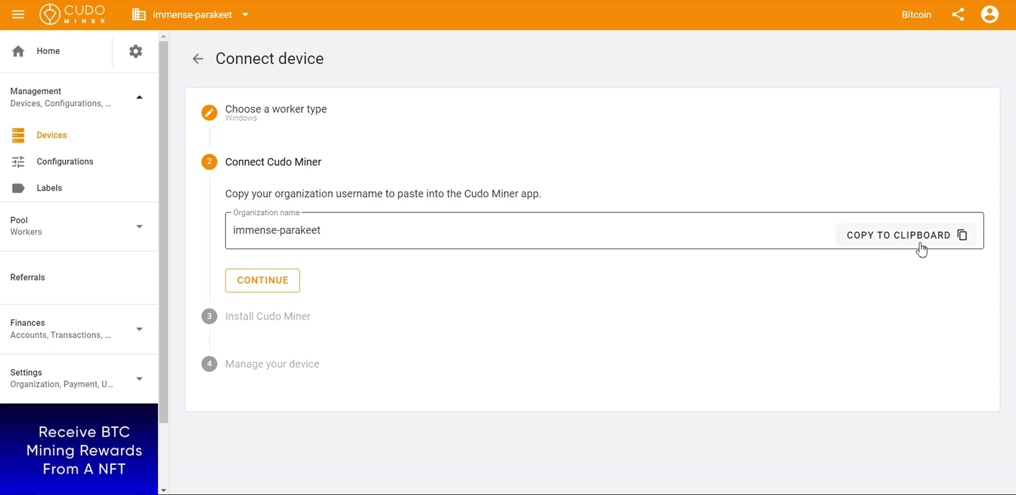
Copy the organization name to the clipboard and continue to the Install Cudo Miner stage
{"action": "left_click", "coordinate": [963, 237]}
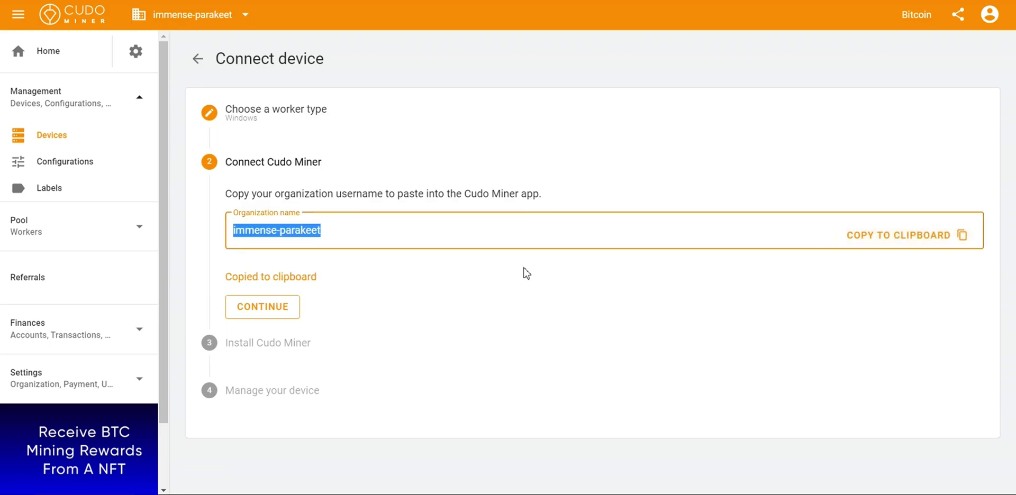
{"action": "left_click", "coordinate": [476, 259]}
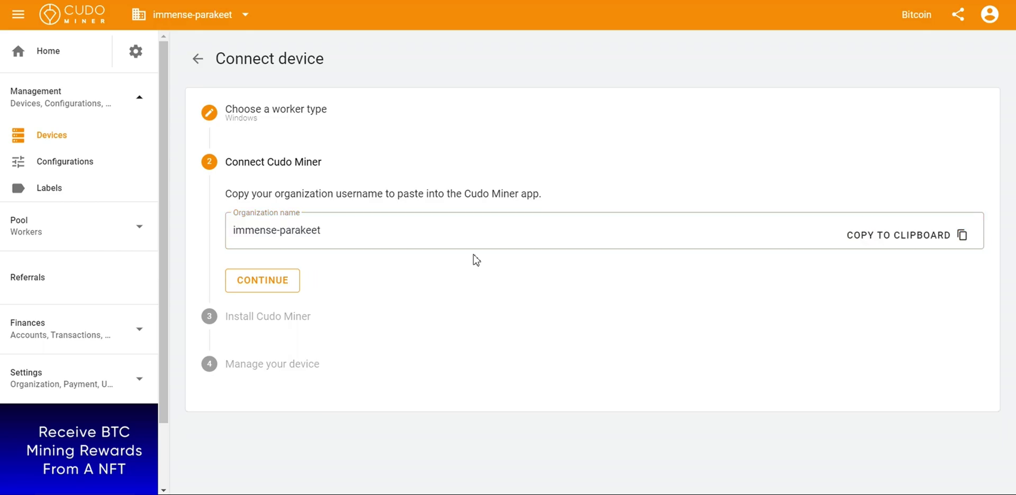
{"action": "left_click", "coordinate": [263, 287]}
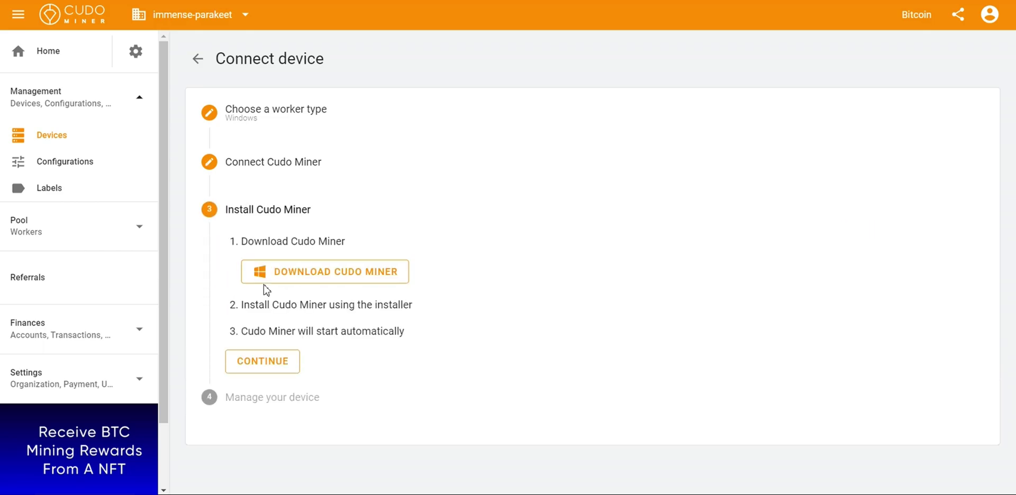
Download Cudo Miner and install it as a desktop app on the Stable Channel, accepting the license agreement
{"action": "left_click", "coordinate": [373, 275]}
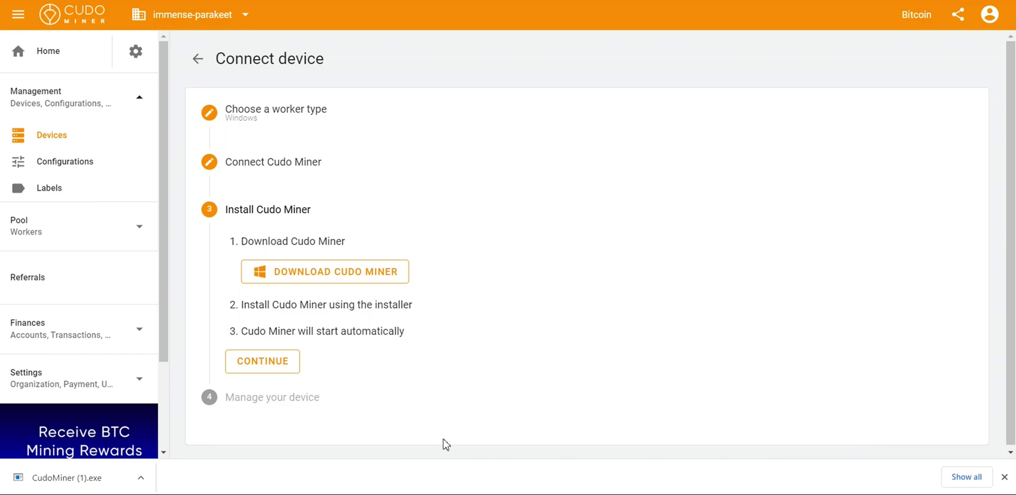
{"action": "left_click", "coordinate": [83, 479]}
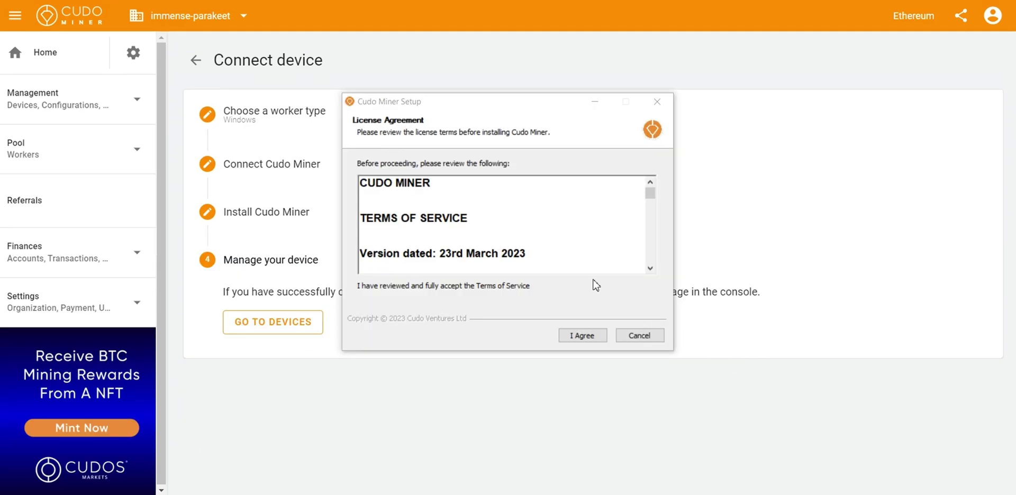
{"action": "scroll", "coordinate": [596, 252], "scroll_direction": "down", "scroll_amount": 5}
{"action": "scroll", "coordinate": [597, 252], "scroll_direction": "down", "scroll_amount": 15}
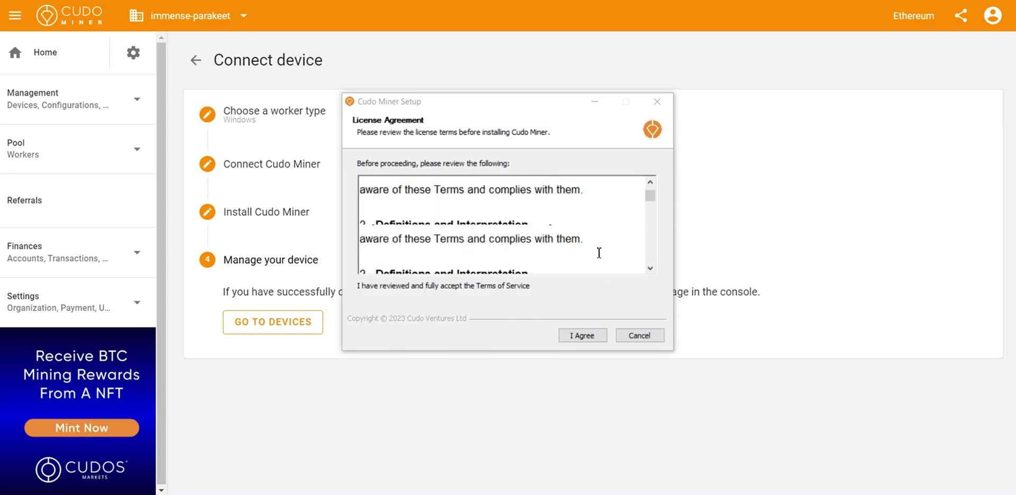
{"action": "left_click", "coordinate": [585, 335]}
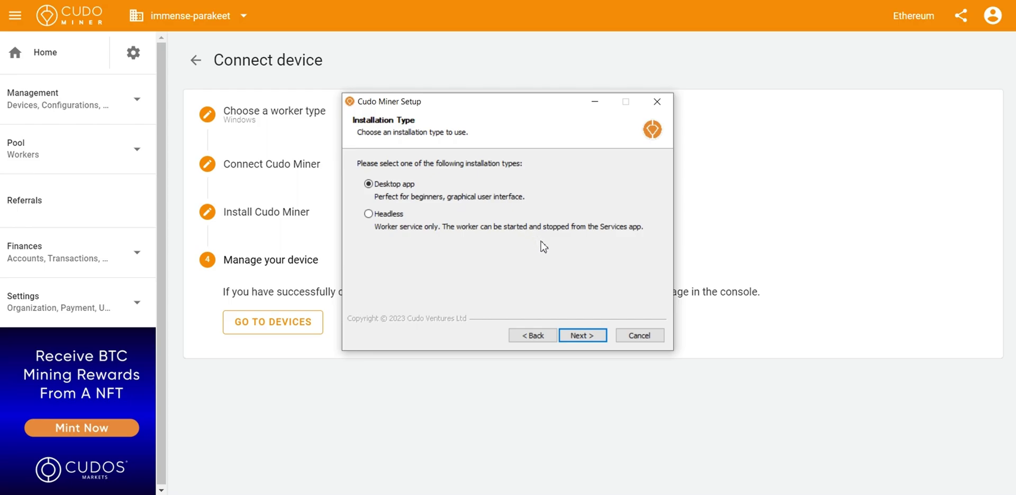
{"action": "left_click", "coordinate": [580, 339]}
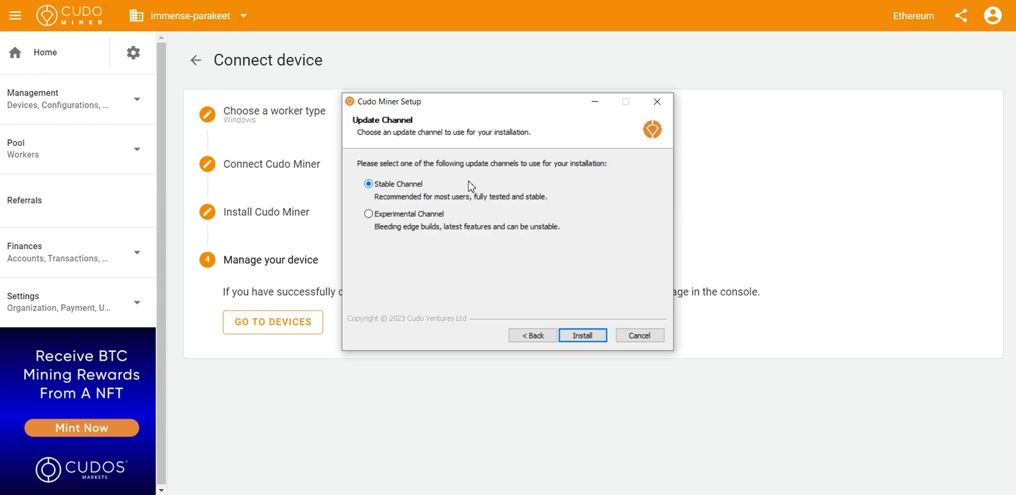
{"action": "left_click", "coordinate": [581, 337]}
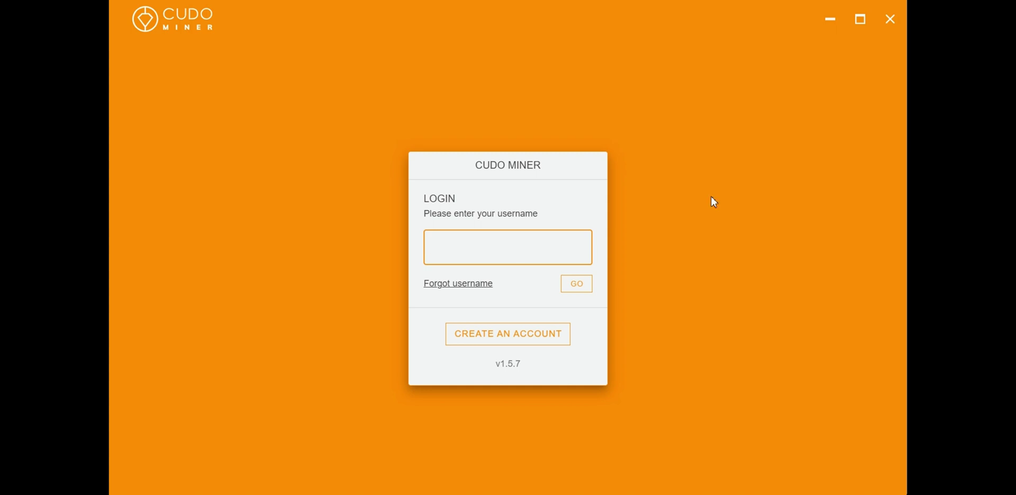
Log in to the Cudo Miner desktop app with the organization username
{"action": "type", "text": "immense-parakeet"}
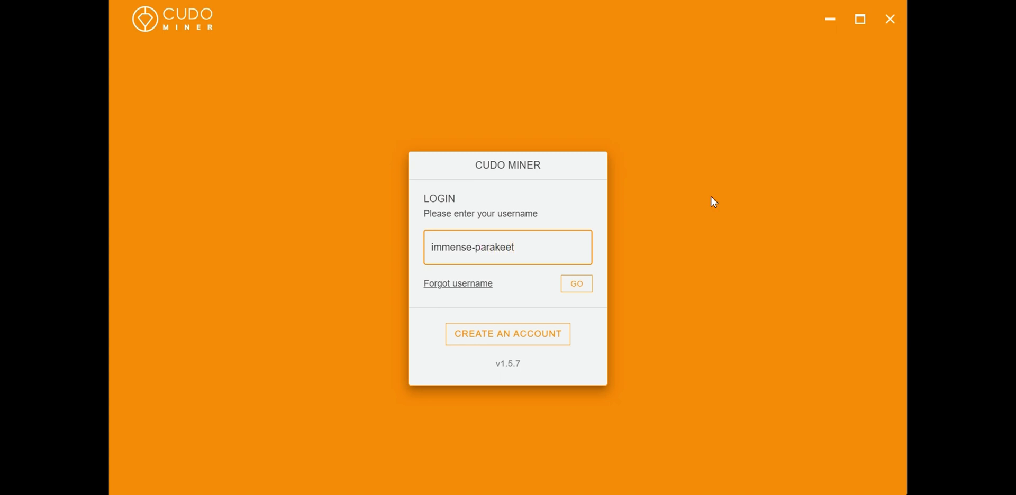
{"action": "left_click", "coordinate": [586, 287]}
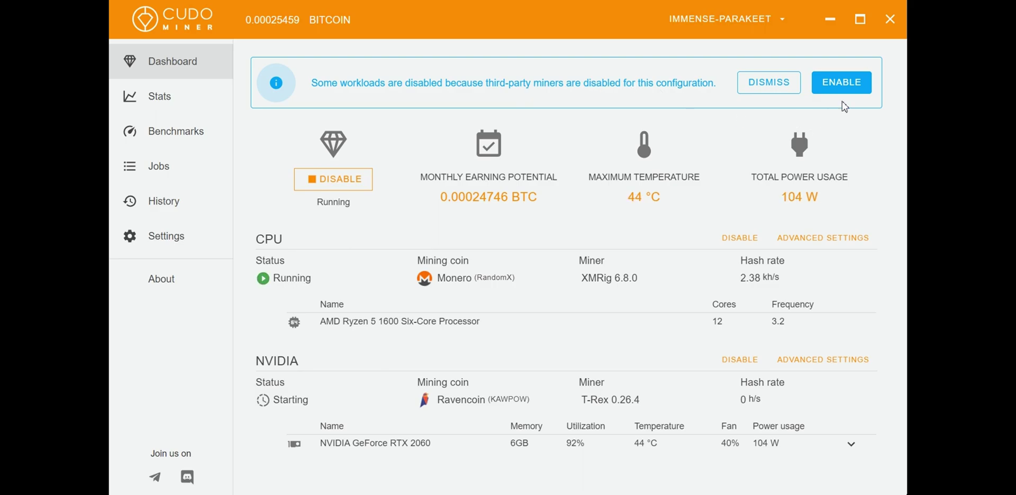
Enable third-party miners for this configuration, accepting the stated risks
{"action": "left_click", "coordinate": [852, 86]}
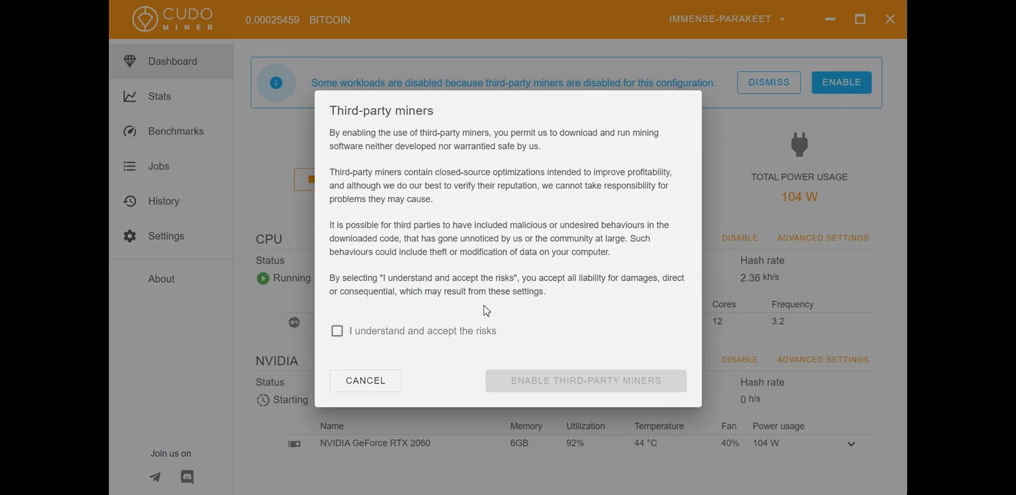
{"action": "left_click", "coordinate": [402, 331]}
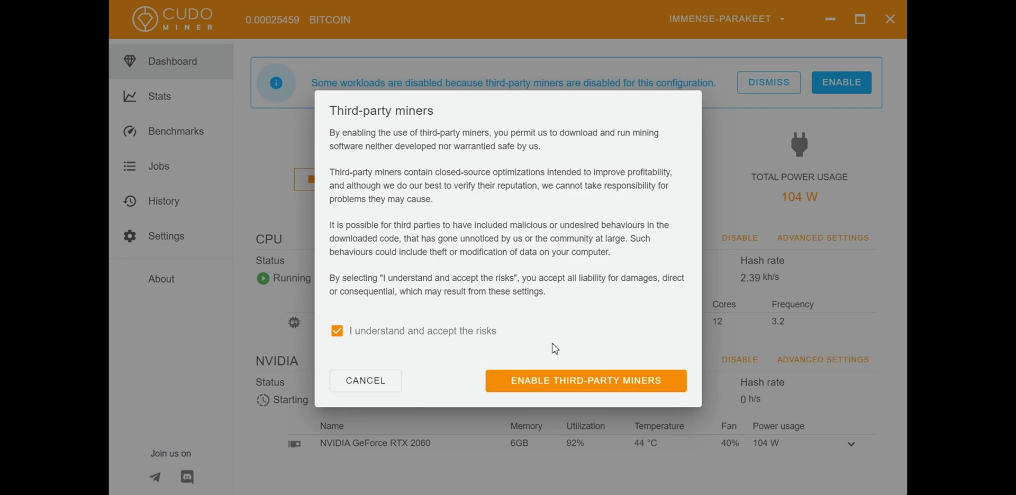
{"action": "left_click", "coordinate": [561, 388]}
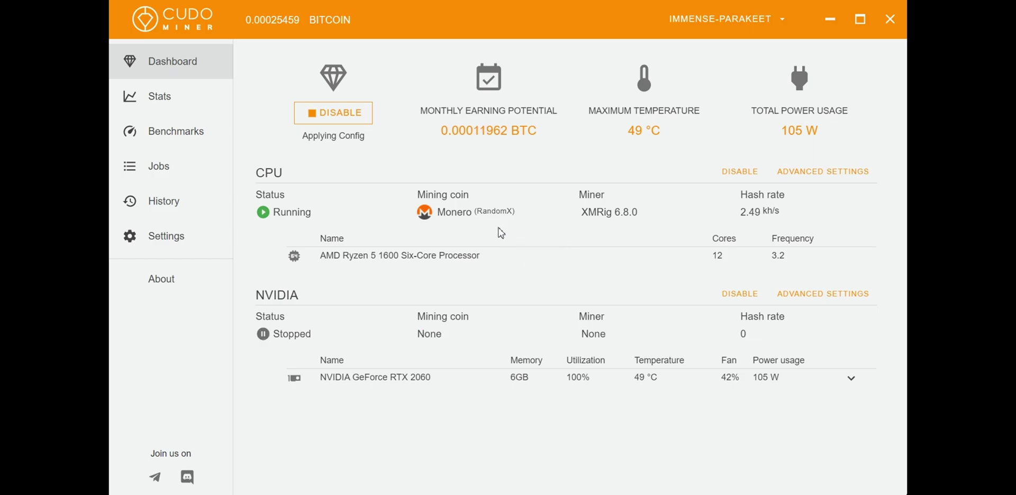
Examine the workload settings, including the CPU and NVIDIA algorithm settings
{"action": "left_click", "coordinate": [189, 244]}
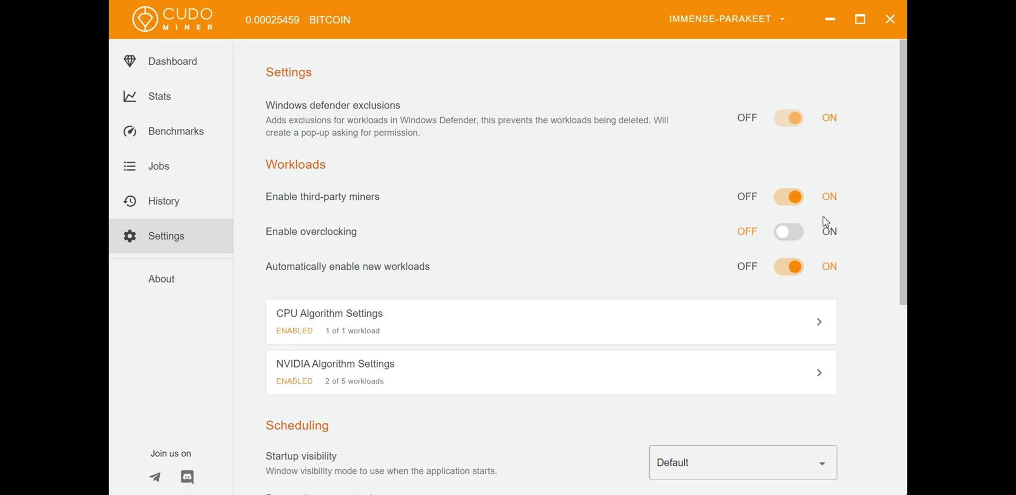
{"action": "scroll", "coordinate": [834, 220], "scroll_direction": "down", "scroll_amount": 1}
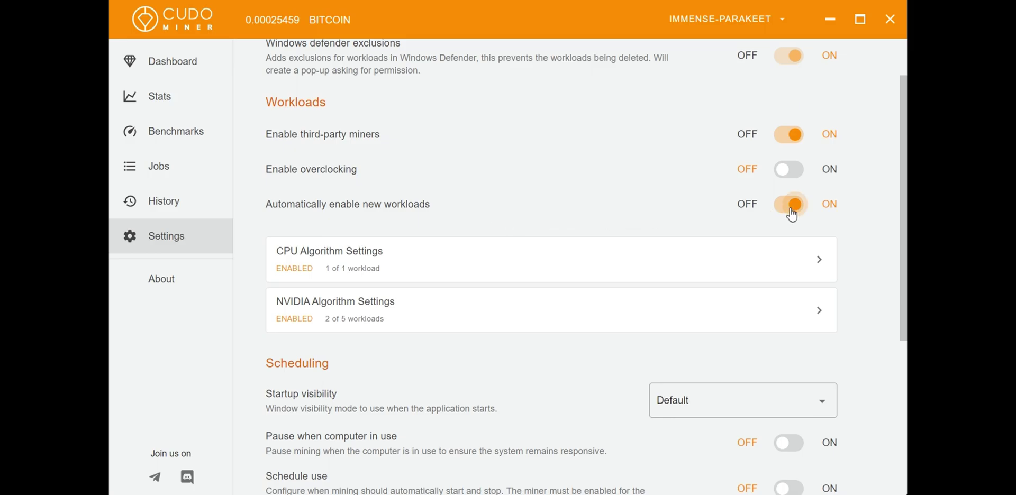
{"action": "scroll", "coordinate": [651, 228], "scroll_direction": "down", "scroll_amount": 1}
{"action": "left_click", "coordinate": [684, 218]}
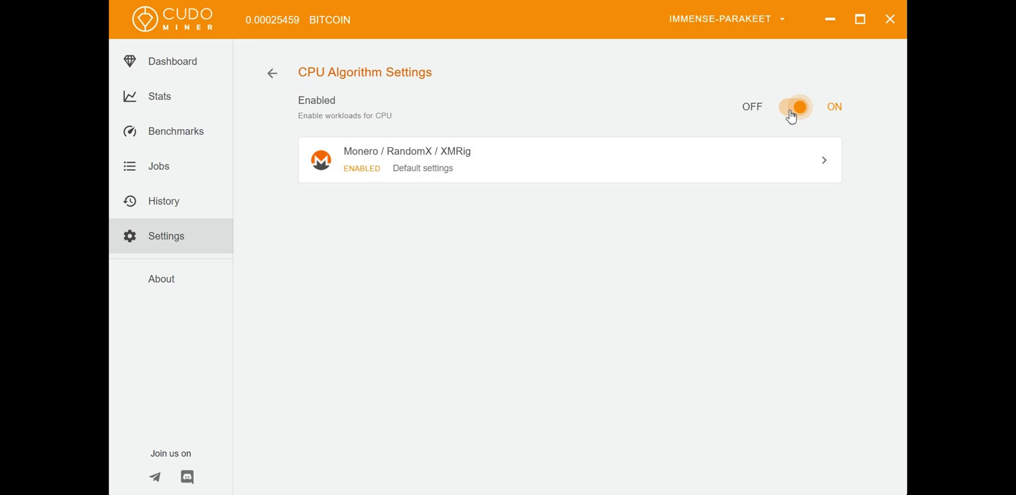
{"action": "left_click", "coordinate": [272, 75]}
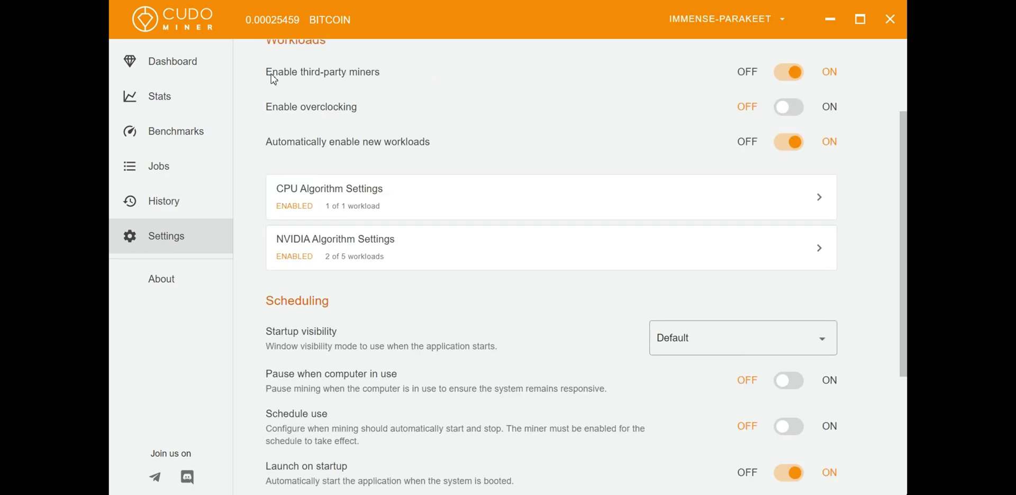
{"action": "left_click", "coordinate": [561, 265]}
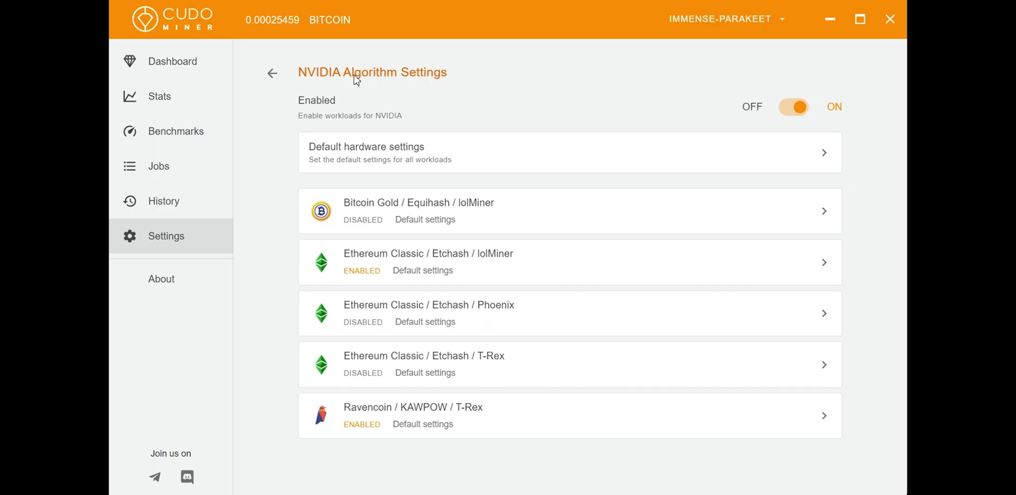
{"action": "left_click", "coordinate": [273, 74]}
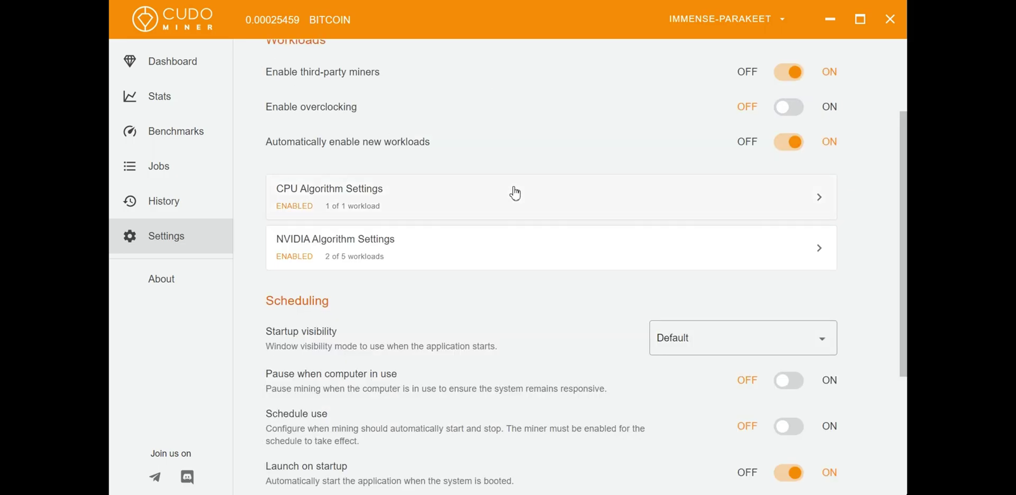
Set the startup visibility to Minimised, save the settings and return to the dashboard
{"action": "scroll", "coordinate": [521, 186], "scroll_direction": "down", "scroll_amount": 2}
{"action": "scroll", "coordinate": [527, 175], "scroll_direction": "down", "scroll_amount": 2}
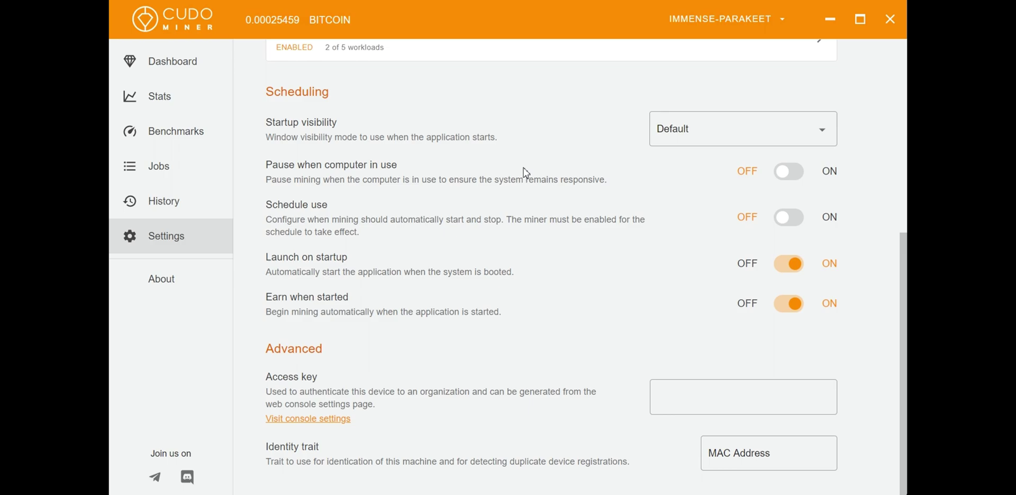
{"action": "left_click", "coordinate": [817, 130]}
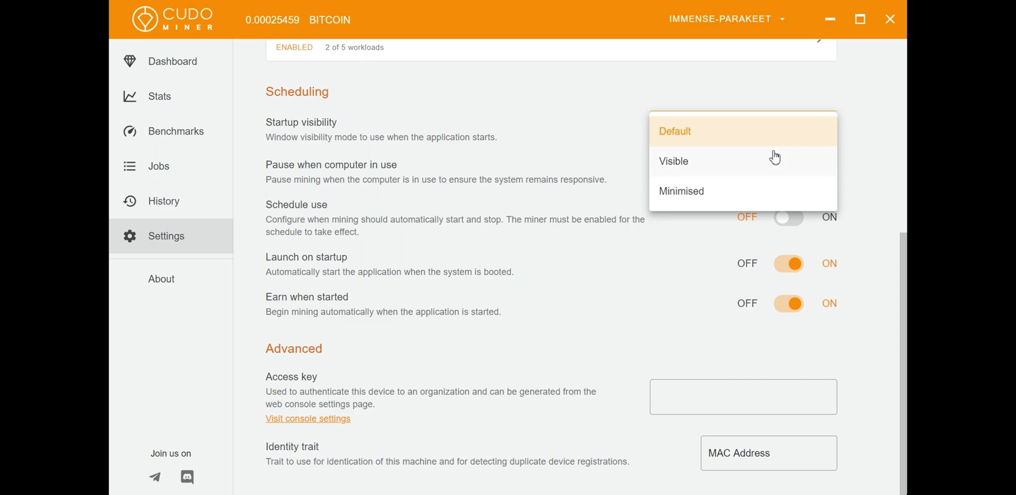
{"action": "left_click", "coordinate": [757, 190]}
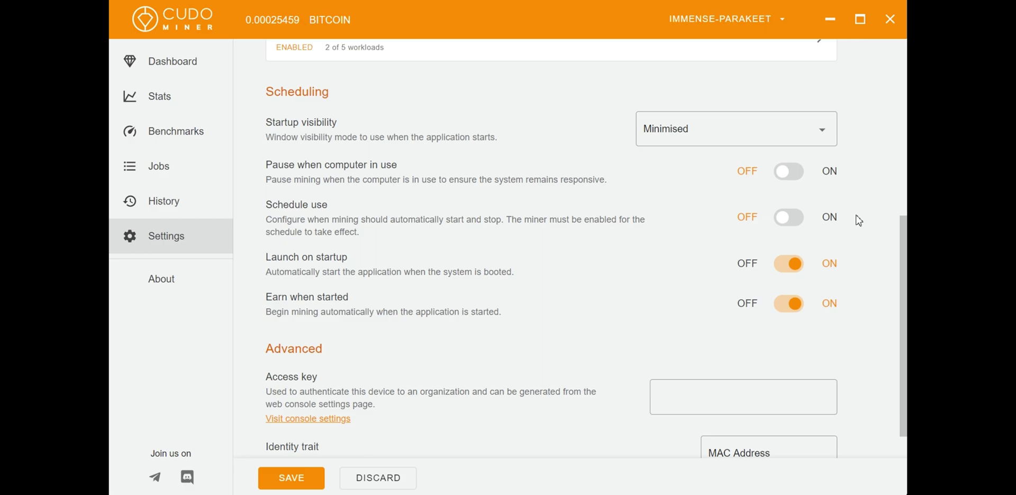
{"action": "scroll", "coordinate": [859, 221], "scroll_direction": "down", "scroll_amount": 1}
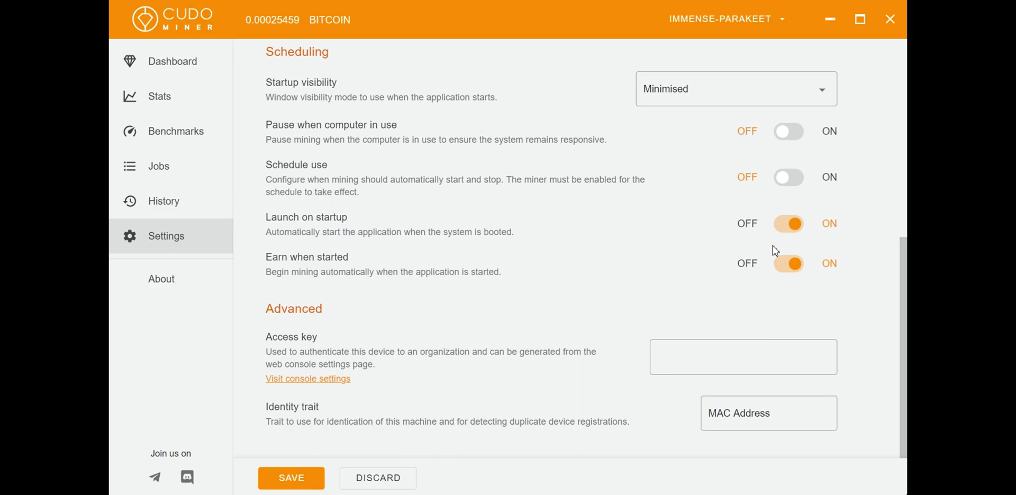
{"action": "left_click", "coordinate": [297, 478]}
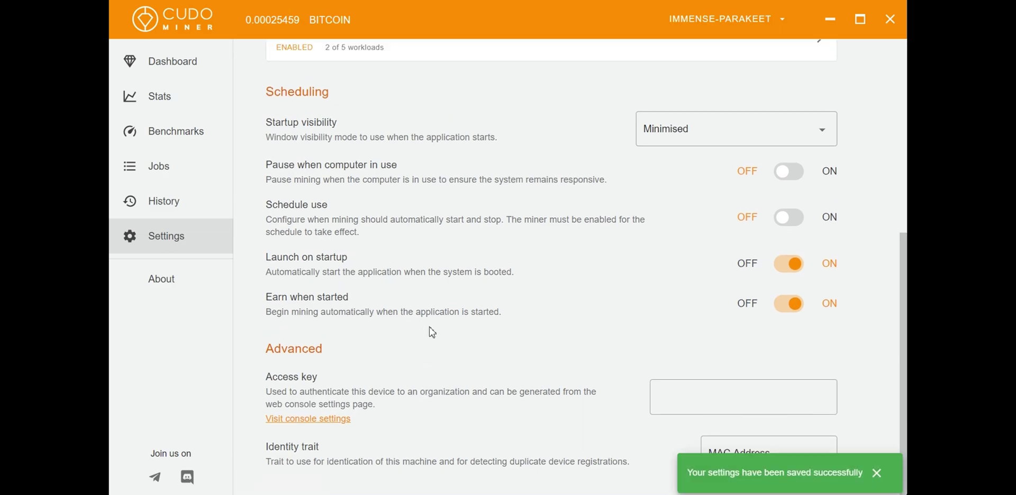
{"action": "scroll", "coordinate": [464, 325], "scroll_direction": "up", "scroll_amount": 6}
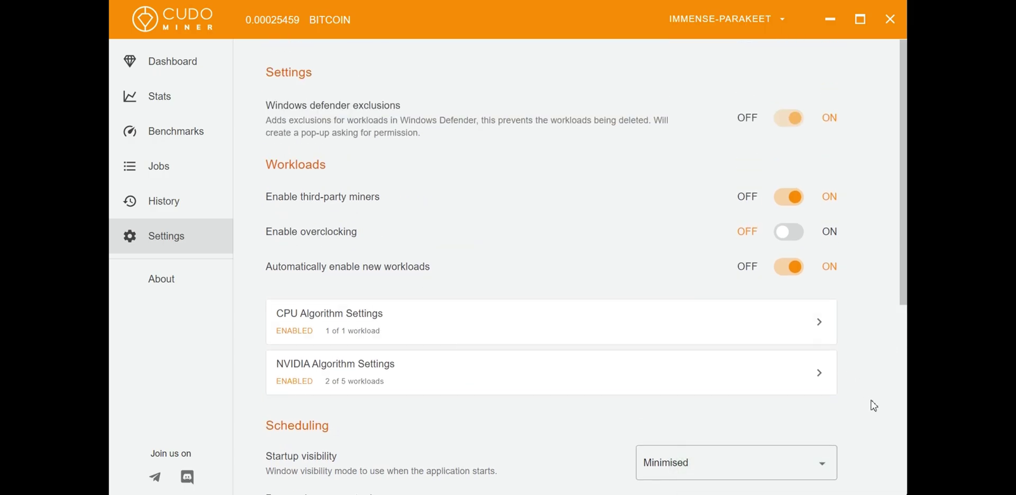
{"action": "left_click", "coordinate": [181, 72]}
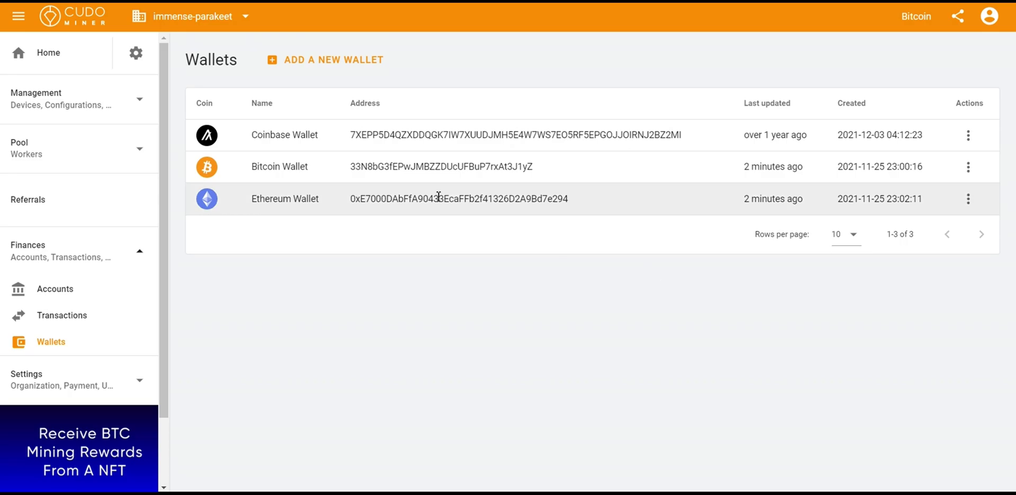
Start adding a withdrawal wallet, choosing Bitcoin as the coin and naming it "Bitcoin Wallet"
{"action": "left_click", "coordinate": [325, 60]}
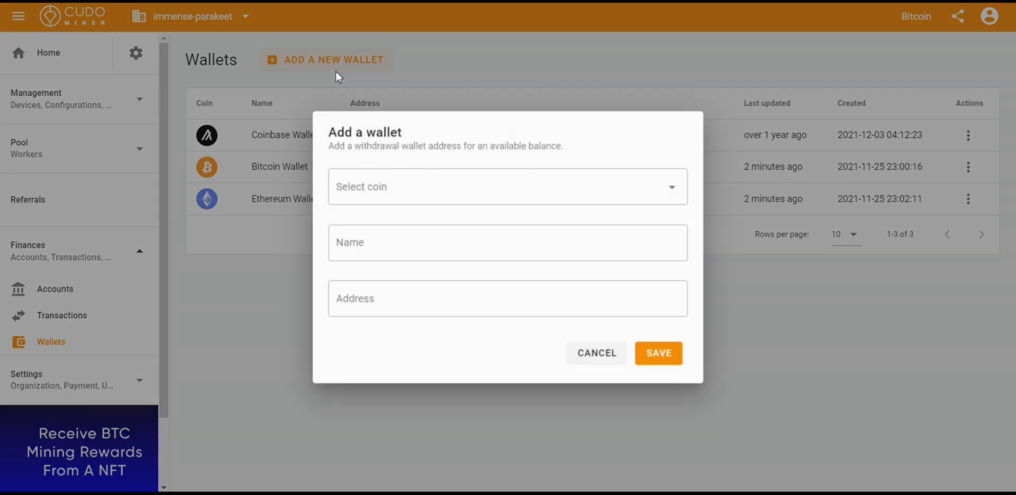
{"action": "left_click", "coordinate": [528, 188]}
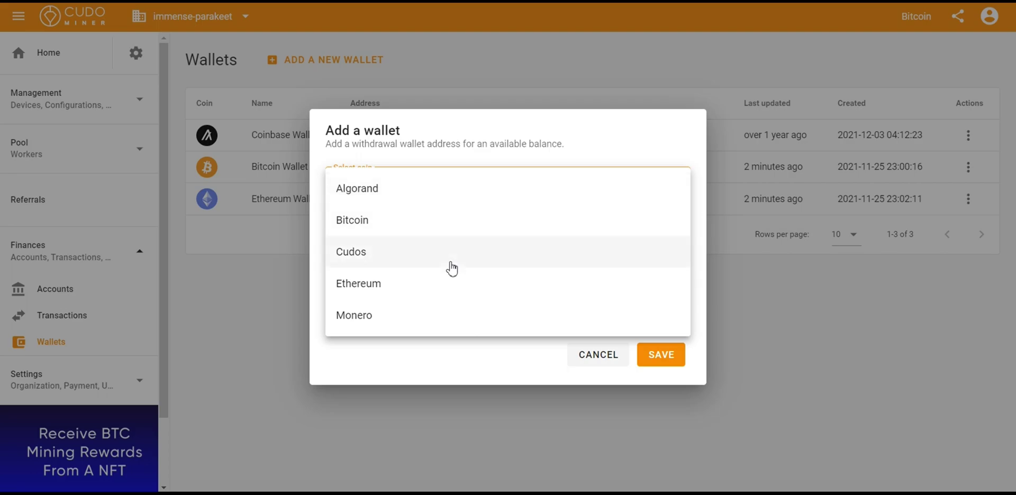
{"action": "left_click", "coordinate": [448, 229]}
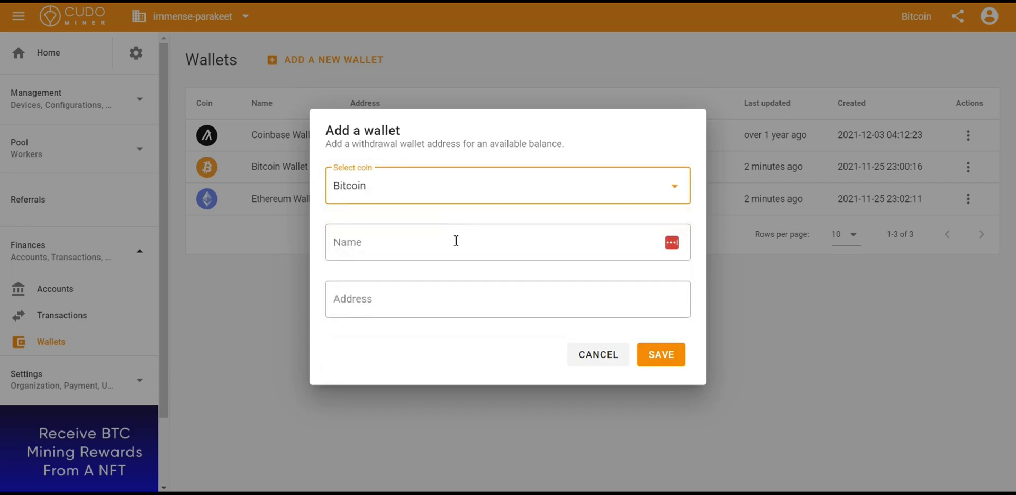
{"action": "left_click", "coordinate": [457, 241]}
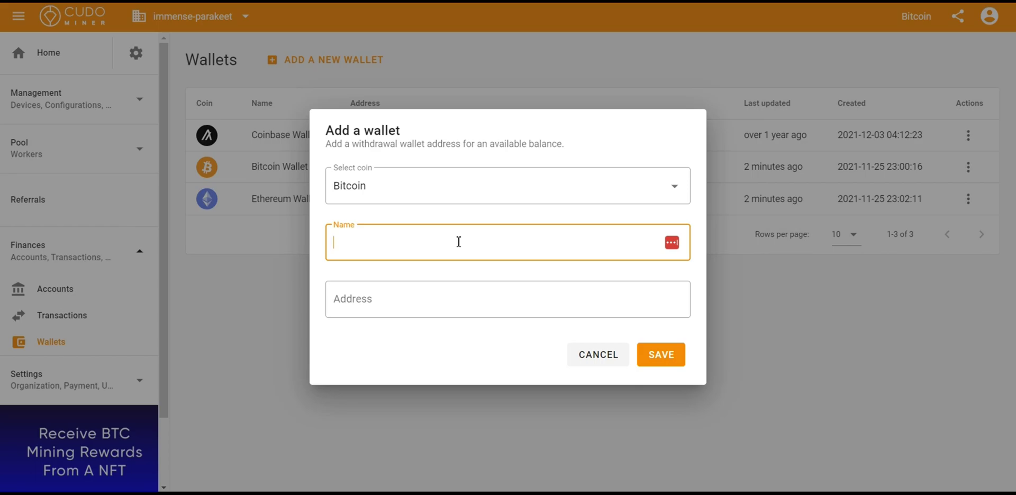
{"action": "type", "text": "Bitcoin Wallet"}
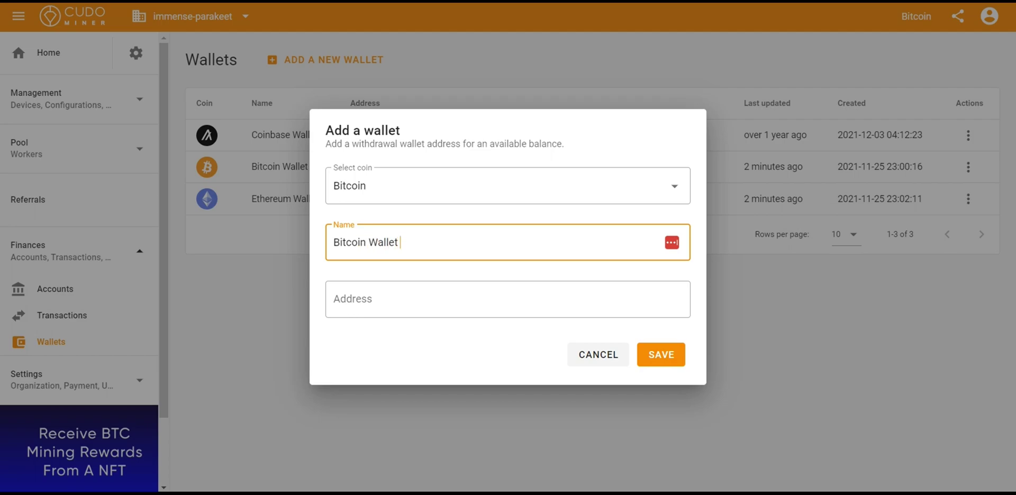
{"action": "left_click", "coordinate": [490, 303]}
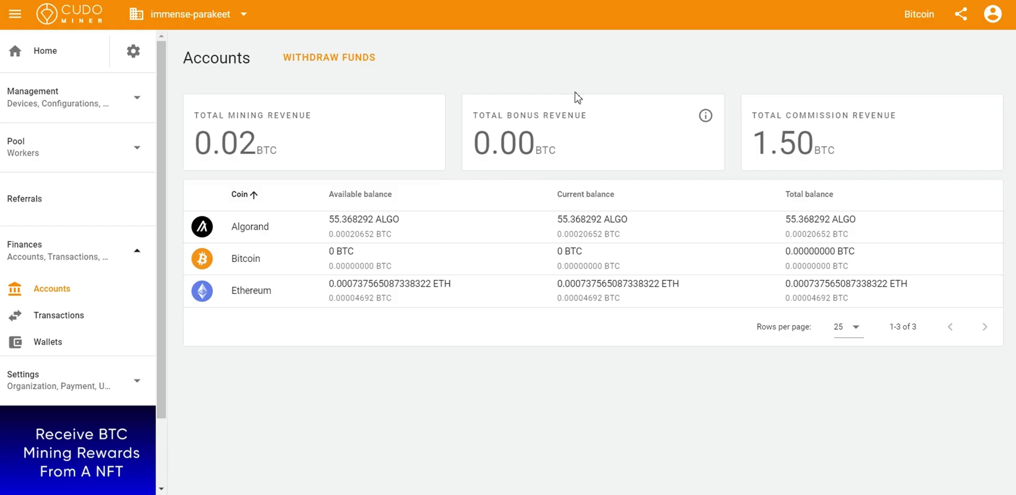
Start a funds withdrawal from the Ethereum account, with the Ethereum Wallet as its destination
{"action": "left_click", "coordinate": [91, 295]}
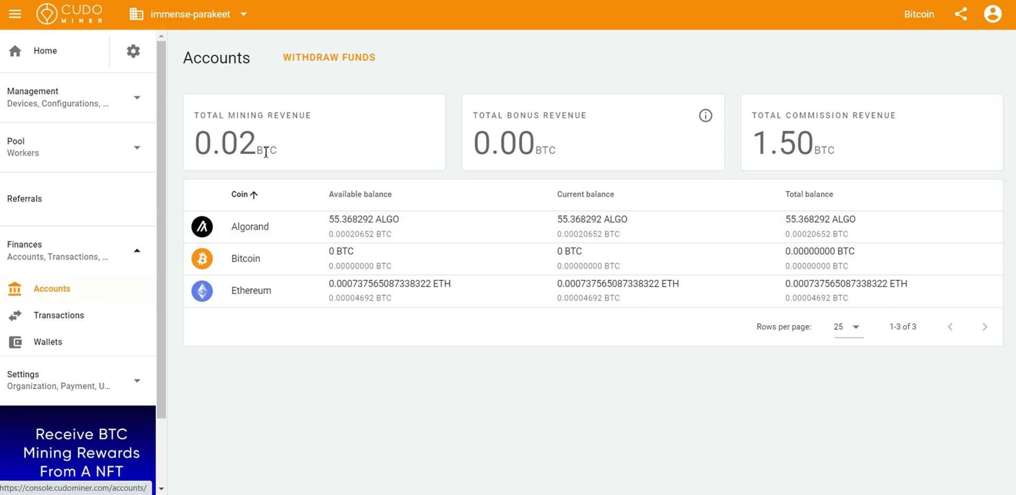
{"action": "left_click", "coordinate": [356, 61]}
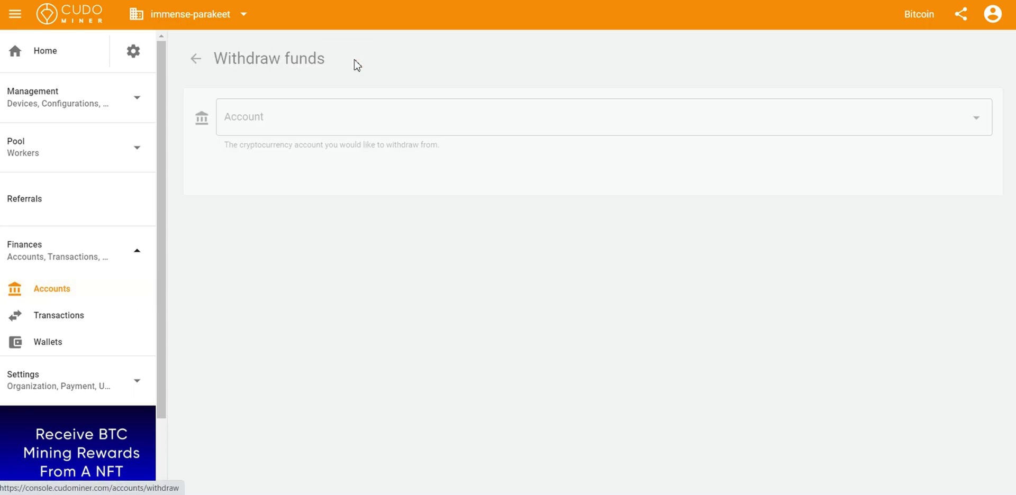
{"action": "left_click", "coordinate": [439, 118]}
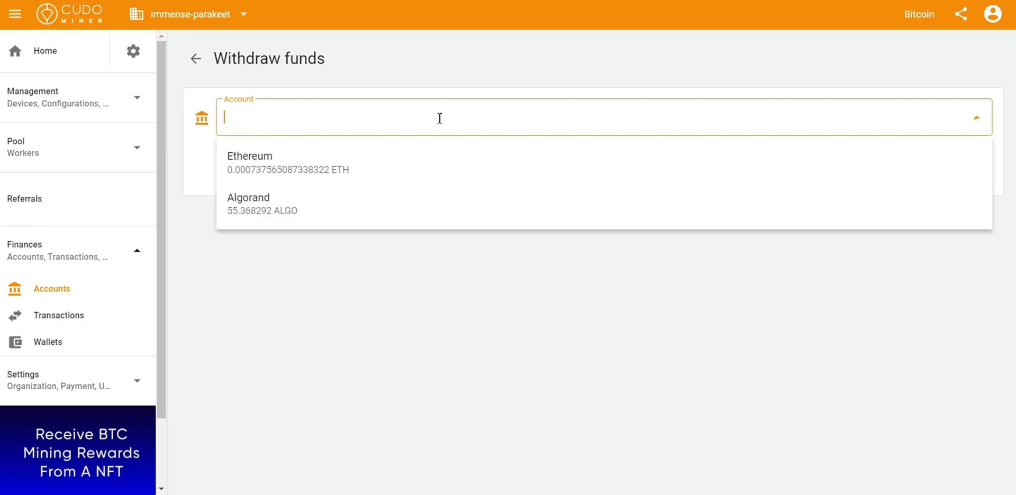
{"action": "left_click", "coordinate": [404, 179]}
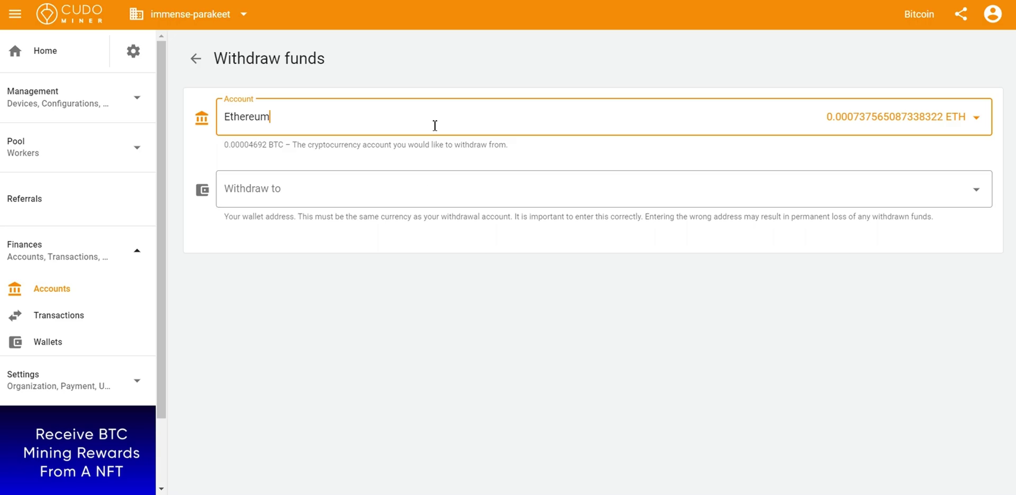
{"action": "left_click", "coordinate": [412, 201]}
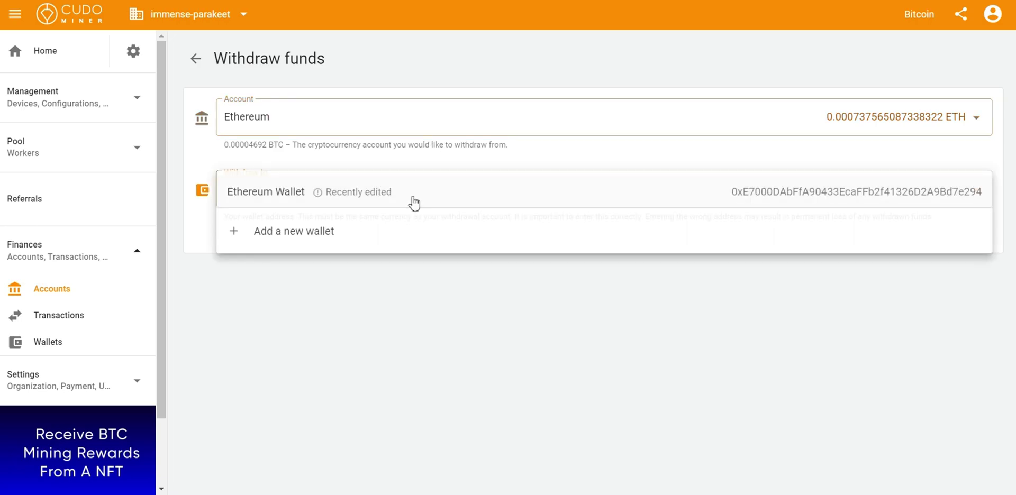
{"action": "left_click", "coordinate": [448, 199]}
Examine the withdrawal form, including the amount, transaction fee, withdrawal fee and net amount fields
{"action": "scroll", "coordinate": [461, 217], "scroll_direction": "down", "scroll_amount": 1}
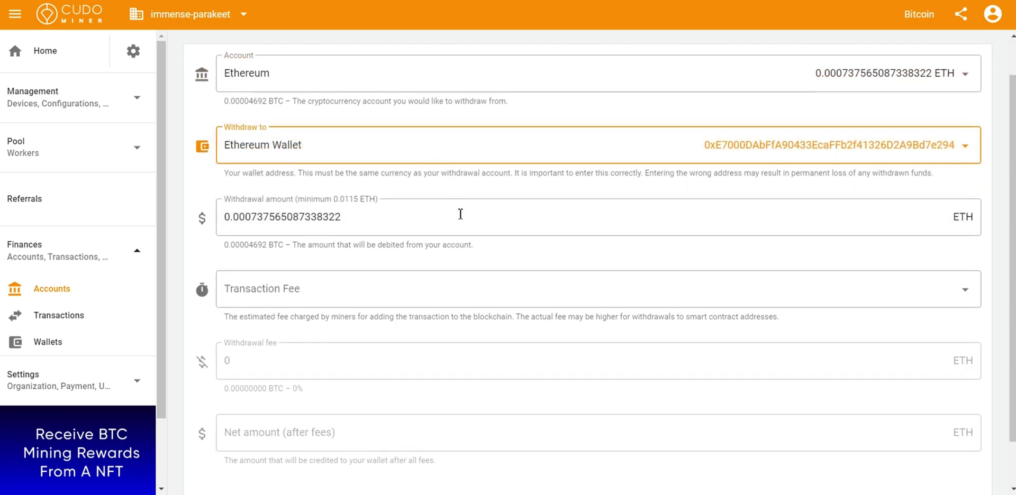
{"action": "scroll", "coordinate": [460, 215], "scroll_direction": "down", "scroll_amount": 1}
{"action": "scroll", "coordinate": [480, 184], "scroll_direction": "up", "scroll_amount": 2}
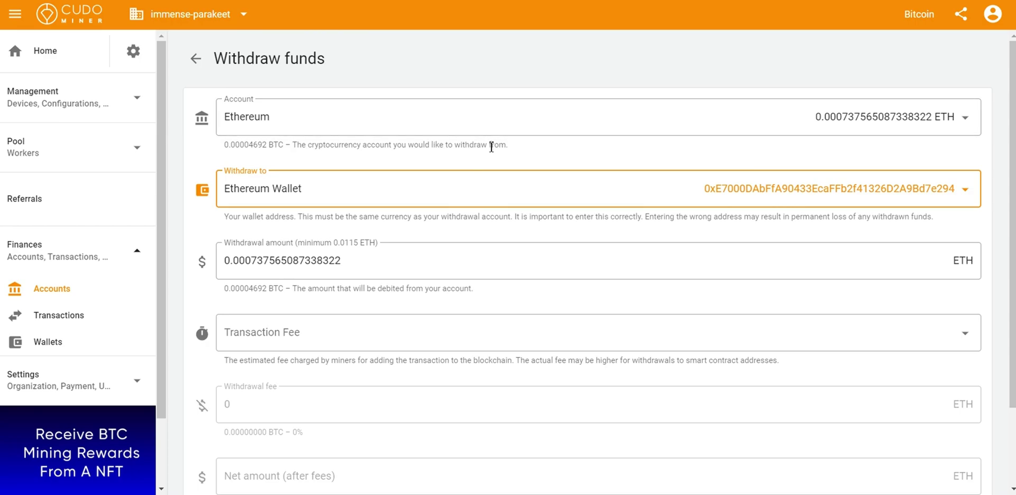
{"action": "scroll", "coordinate": [491, 145], "scroll_direction": "down", "scroll_amount": 1}
{"action": "scroll", "coordinate": [498, 159], "scroll_direction": "up", "scroll_amount": 1}
{"action": "scroll", "coordinate": [505, 146], "scroll_direction": "down", "scroll_amount": 1}
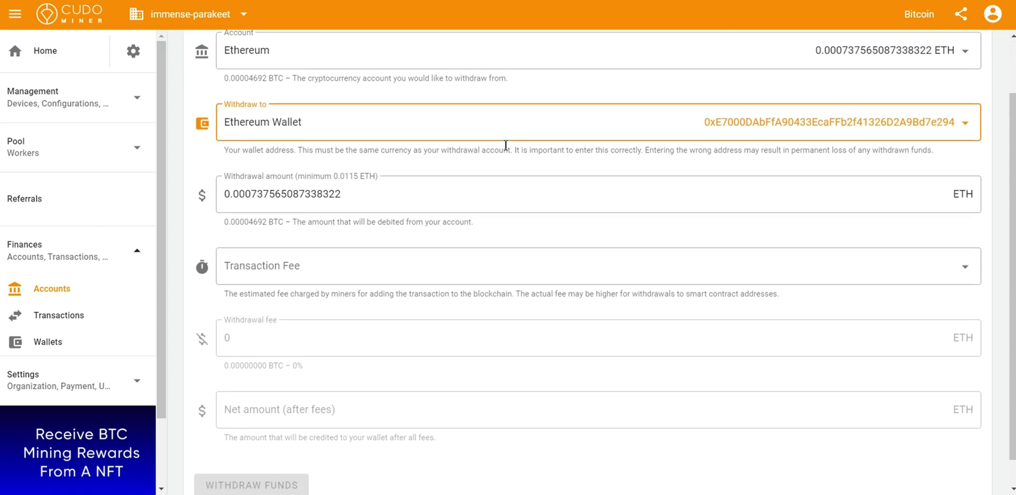
{"action": "scroll", "coordinate": [503, 158], "scroll_direction": "down", "scroll_amount": 1}
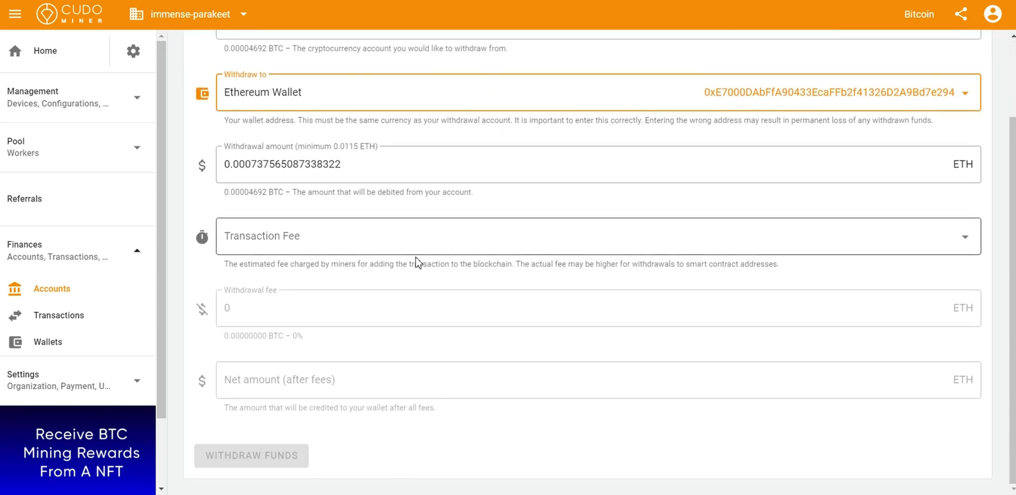
{"action": "scroll", "coordinate": [417, 263], "scroll_direction": "up", "scroll_amount": 2}
{"action": "scroll", "coordinate": [417, 256], "scroll_direction": "down", "scroll_amount": 1}
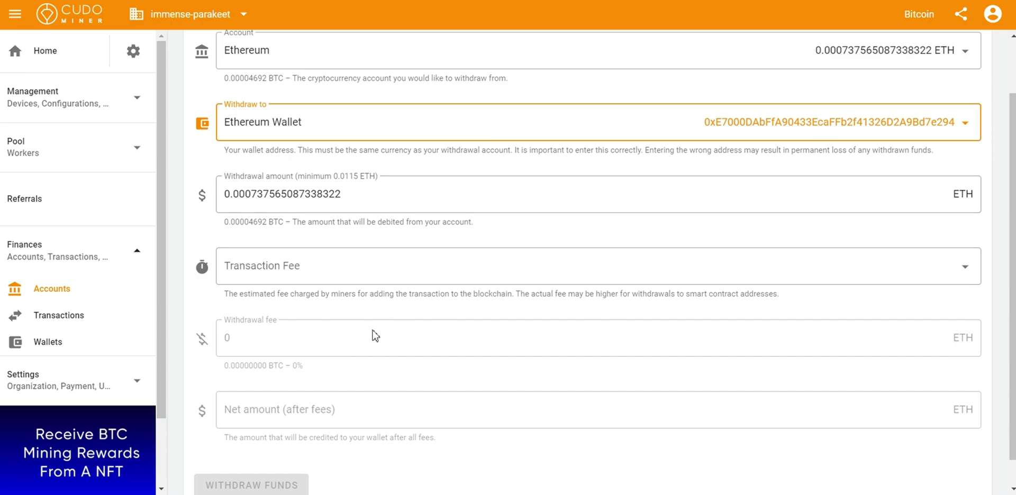
Choose the Medium transaction fee for the Ethereum withdrawal and review the rest of the form
{"action": "left_click", "coordinate": [399, 195]}
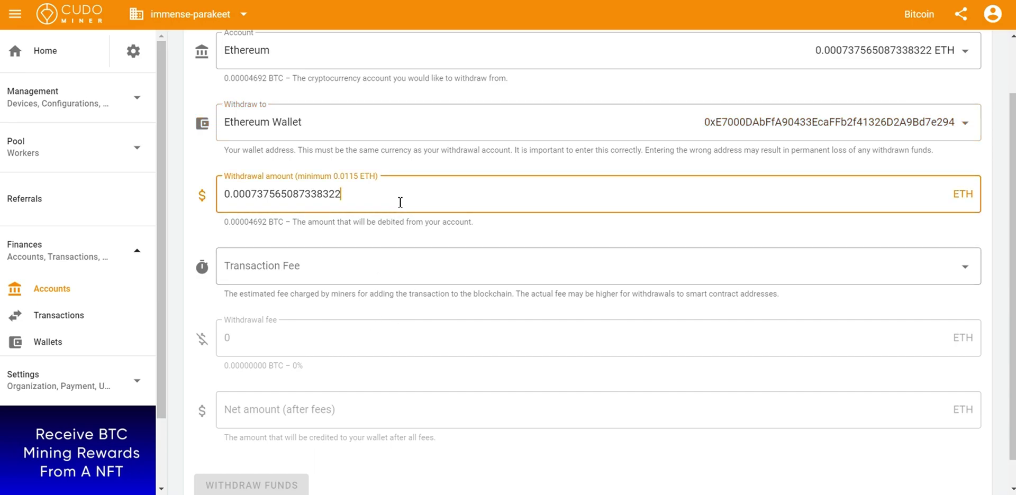
{"action": "left_click", "coordinate": [386, 269]}
{"action": "left_click", "coordinate": [411, 269]}
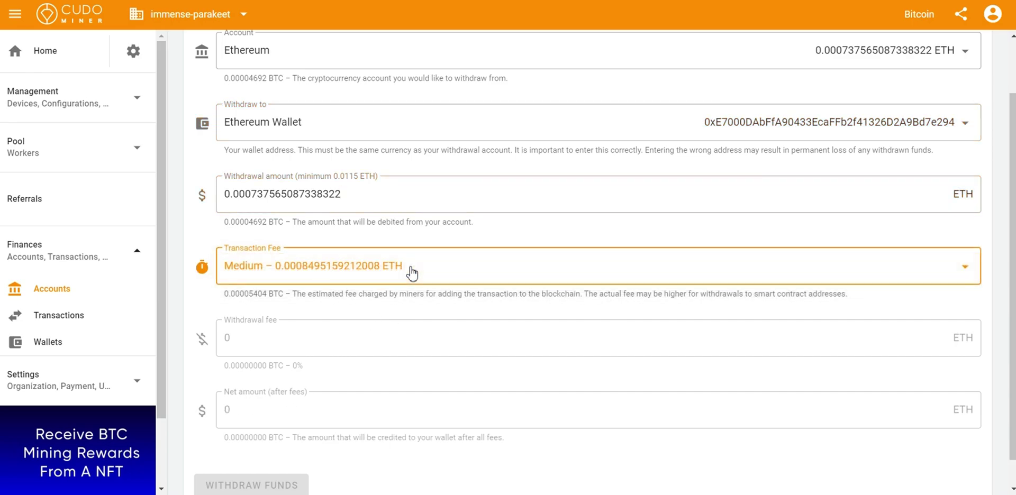
{"action": "left_click", "coordinate": [360, 347]}
{"action": "scroll", "coordinate": [364, 342], "scroll_direction": "down", "scroll_amount": 1}
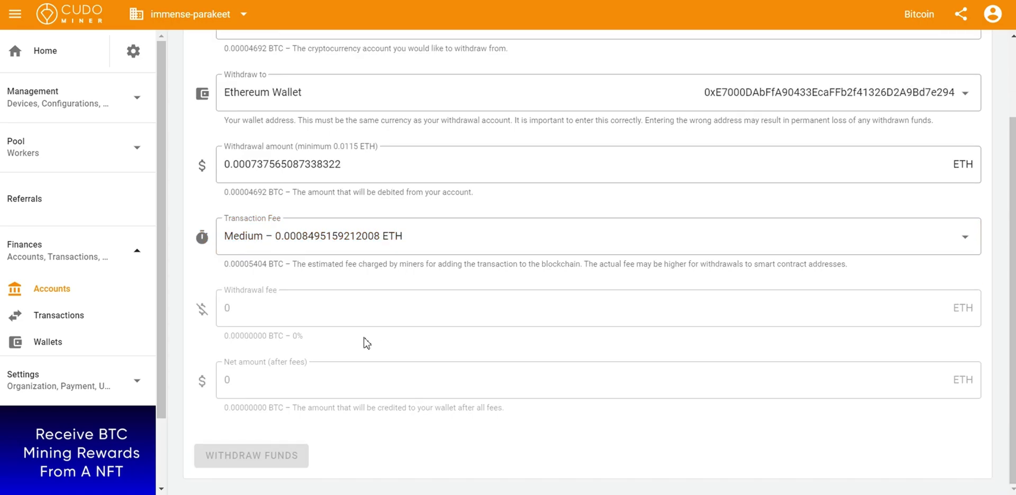
{"action": "scroll", "coordinate": [364, 341], "scroll_direction": "up", "scroll_amount": 1}
{"action": "scroll", "coordinate": [363, 341], "scroll_direction": "down", "scroll_amount": 1}
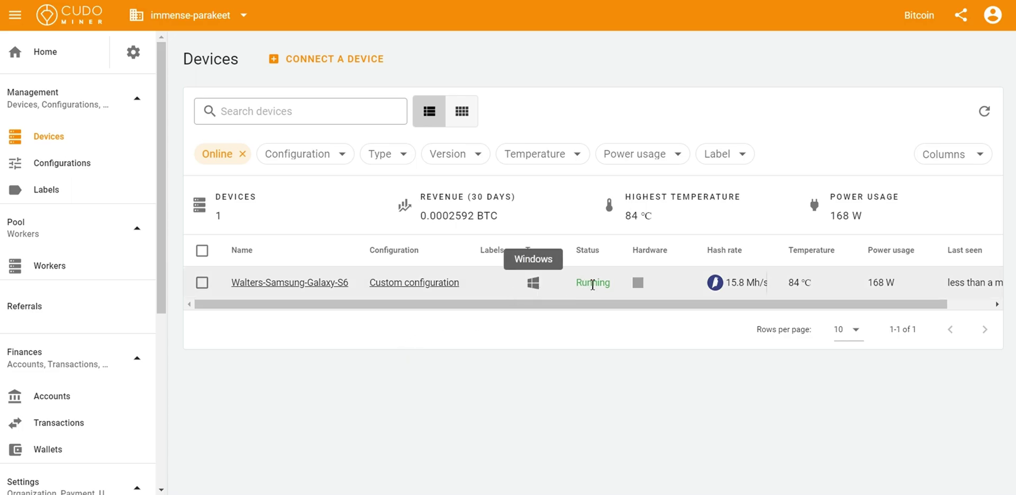
Open the running Windows device and examine its overview, including details, active jobs and CPU and GPU hardware statistics
{"action": "left_click", "coordinate": [318, 282]}
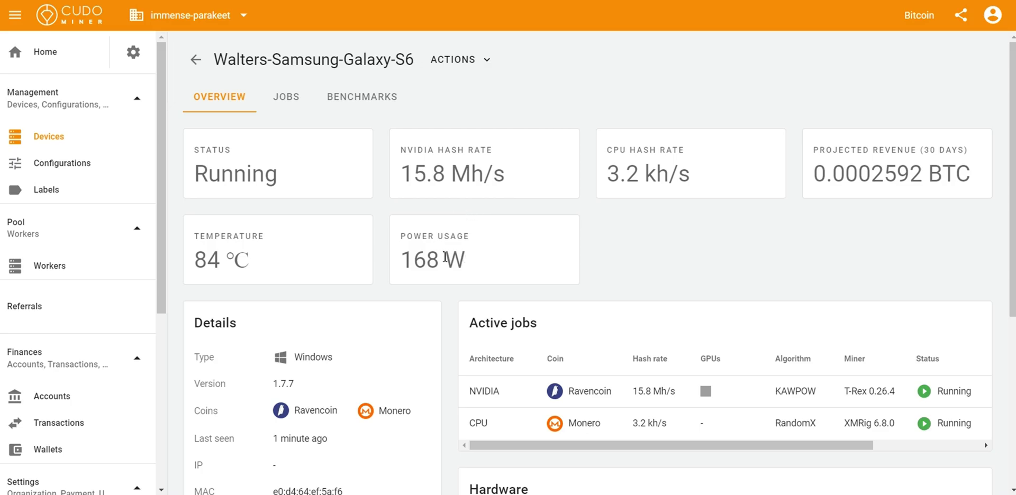
{"action": "scroll", "coordinate": [447, 231], "scroll_direction": "down", "scroll_amount": 2}
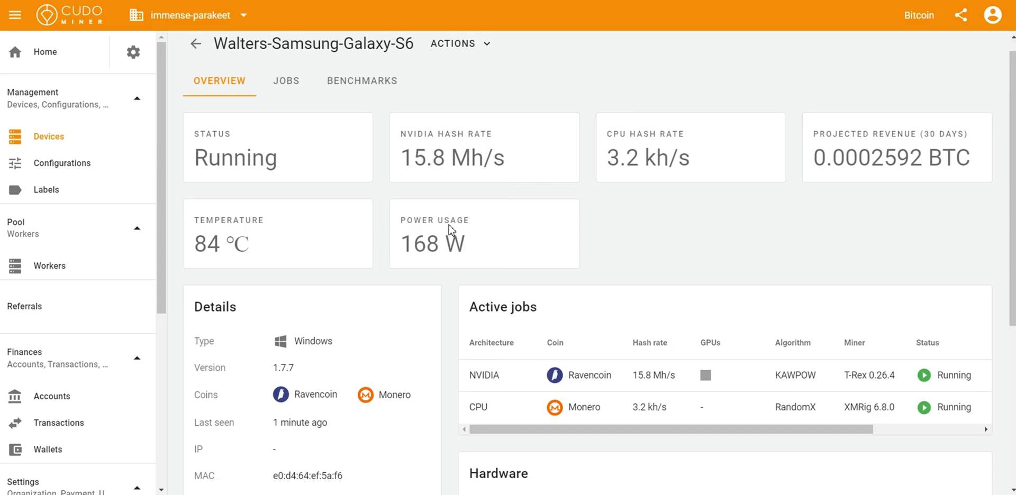
{"action": "scroll", "coordinate": [444, 231], "scroll_direction": "down", "scroll_amount": 2}
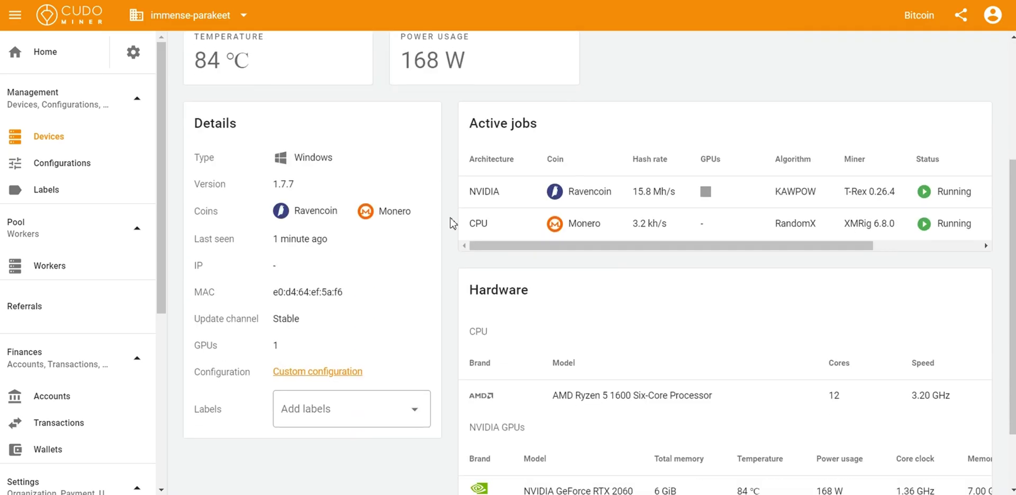
{"action": "scroll", "coordinate": [452, 224], "scroll_direction": "down", "scroll_amount": 2}
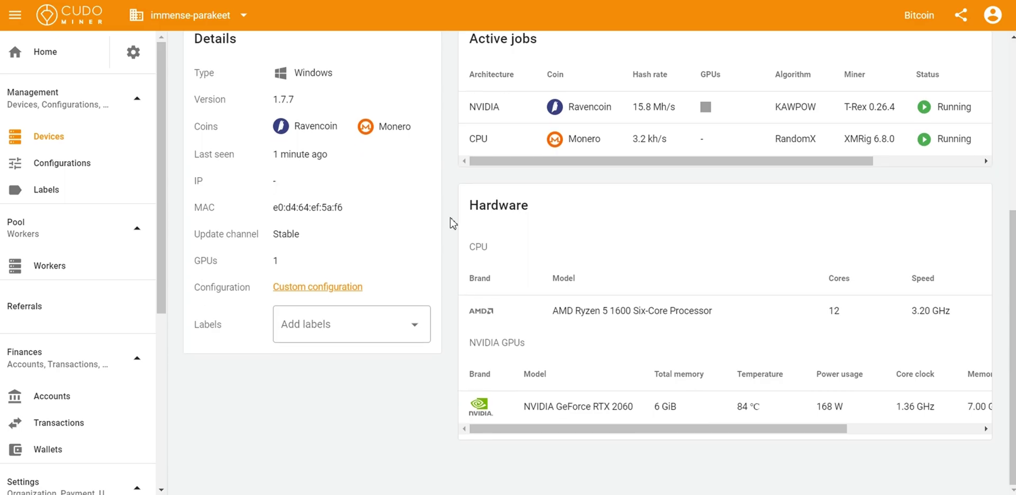
{"action": "scroll", "coordinate": [452, 220], "scroll_direction": "up", "scroll_amount": 1}
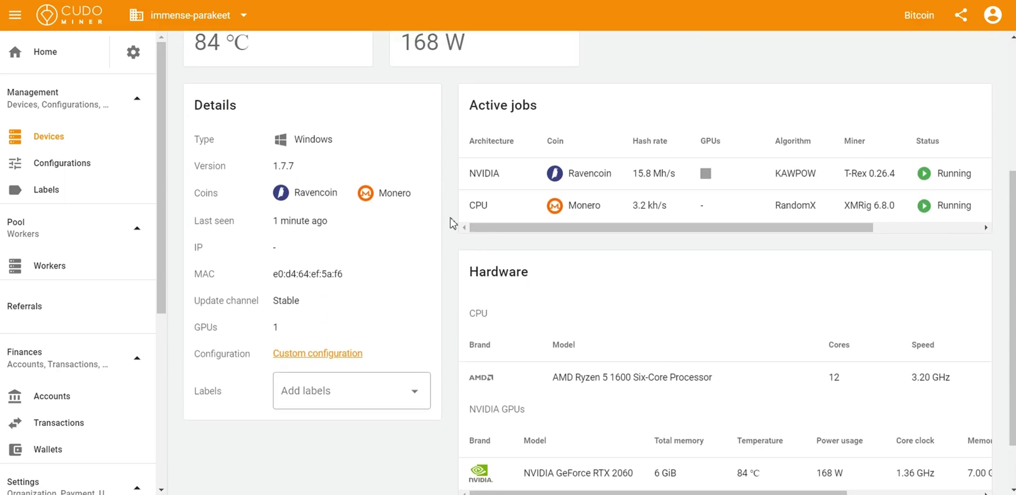
{"action": "scroll", "coordinate": [471, 344], "scroll_direction": "down", "scroll_amount": 1}
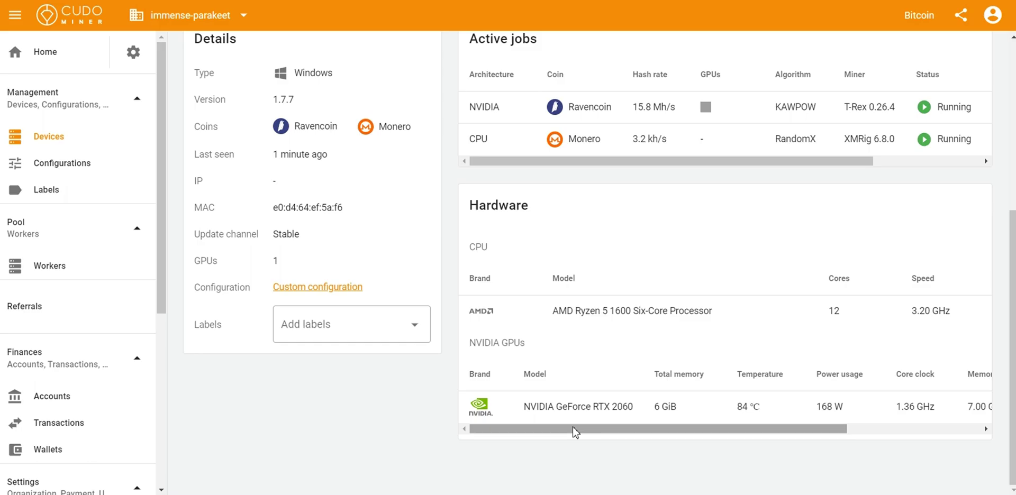
{"action": "left_click_drag", "start_coordinate": [572, 426], "coordinate": [730, 431]}
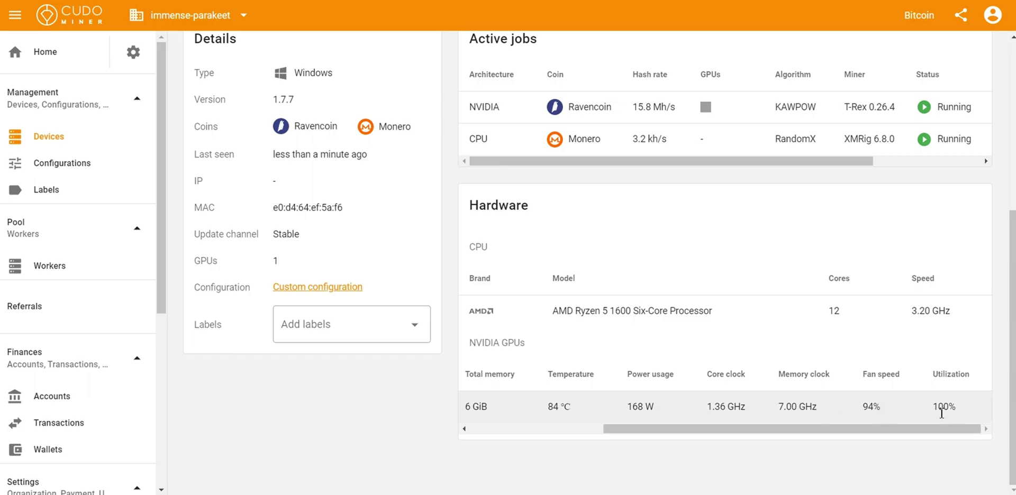
{"action": "left_click_drag", "start_coordinate": [847, 431], "coordinate": [669, 423]}
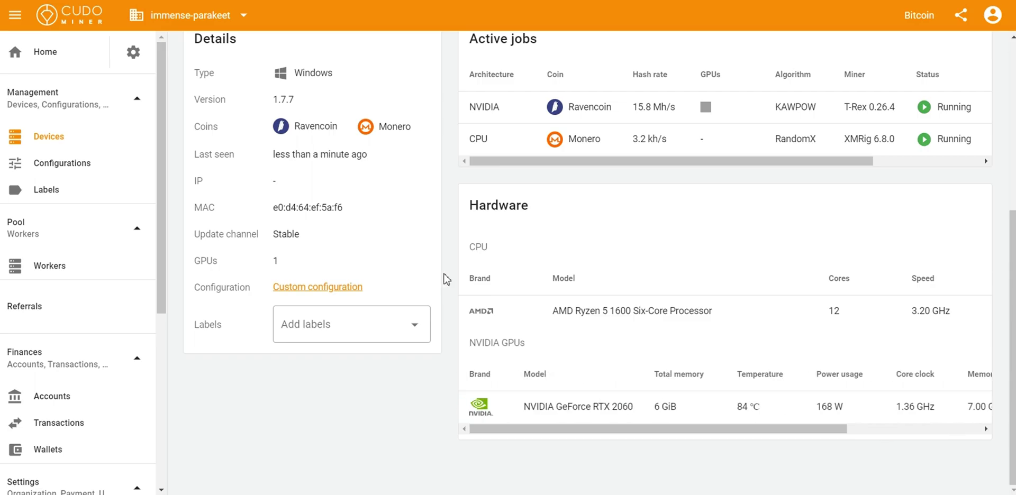
{"action": "scroll", "coordinate": [445, 277], "scroll_direction": "up", "scroll_amount": 5}
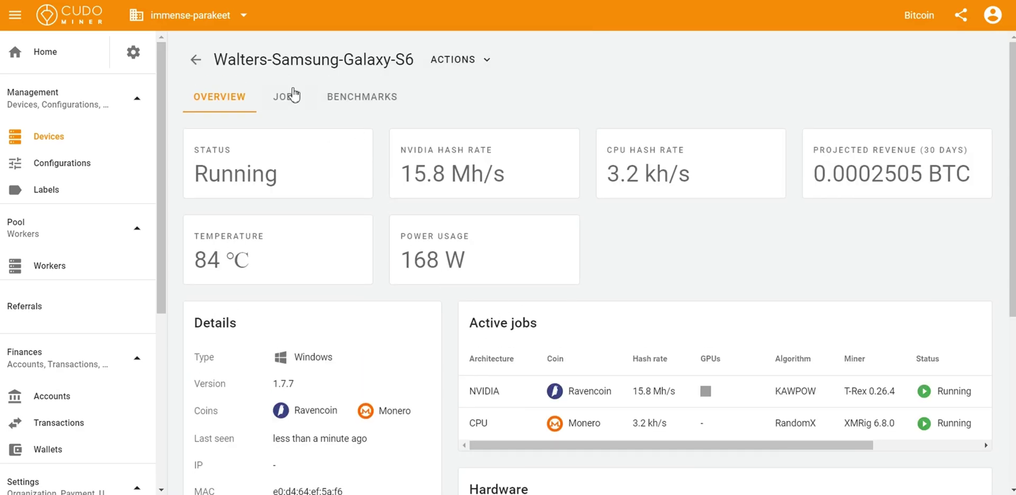
Review the device's active jobs and job history, along with its benchmarks for each coin and miner
{"action": "left_click", "coordinate": [288, 97]}
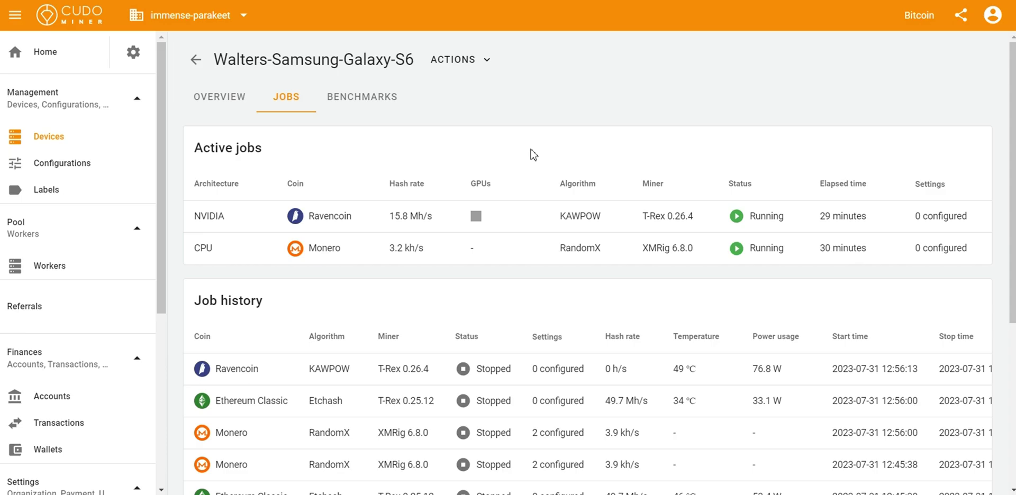
{"action": "scroll", "coordinate": [533, 155], "scroll_direction": "down", "scroll_amount": 5}
{"action": "scroll", "coordinate": [533, 155], "scroll_direction": "up", "scroll_amount": 5}
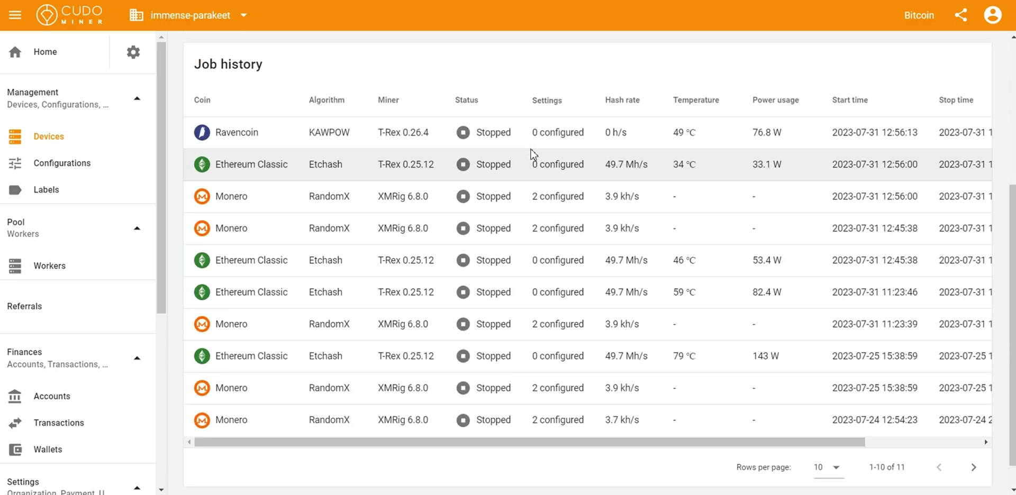
{"action": "left_click", "coordinate": [368, 100]}
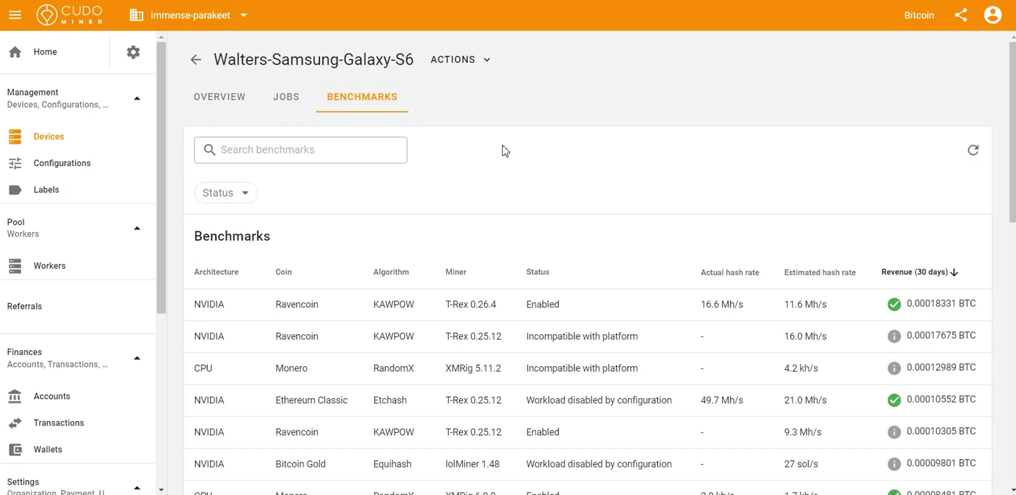
{"action": "scroll", "coordinate": [506, 148], "scroll_direction": "down", "scroll_amount": 1}
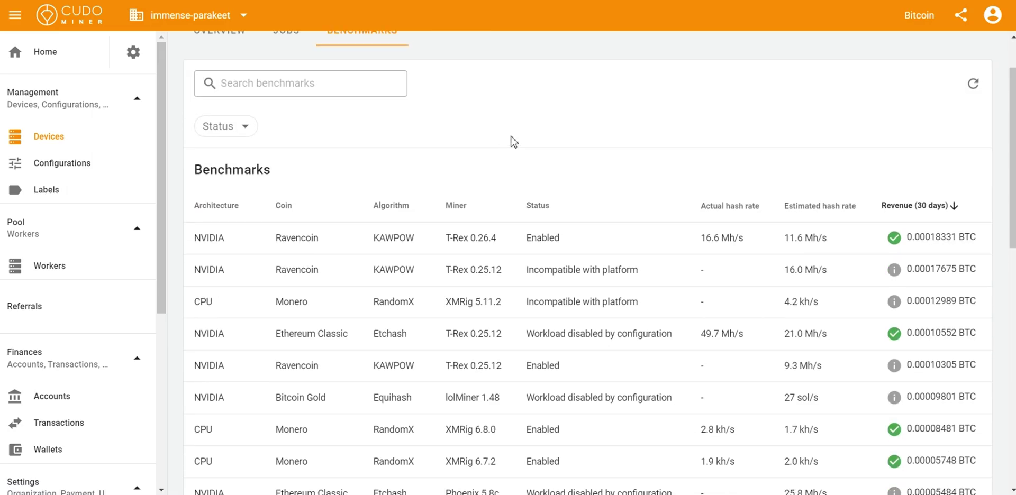
{"action": "scroll", "coordinate": [512, 142], "scroll_direction": "down", "scroll_amount": 1}
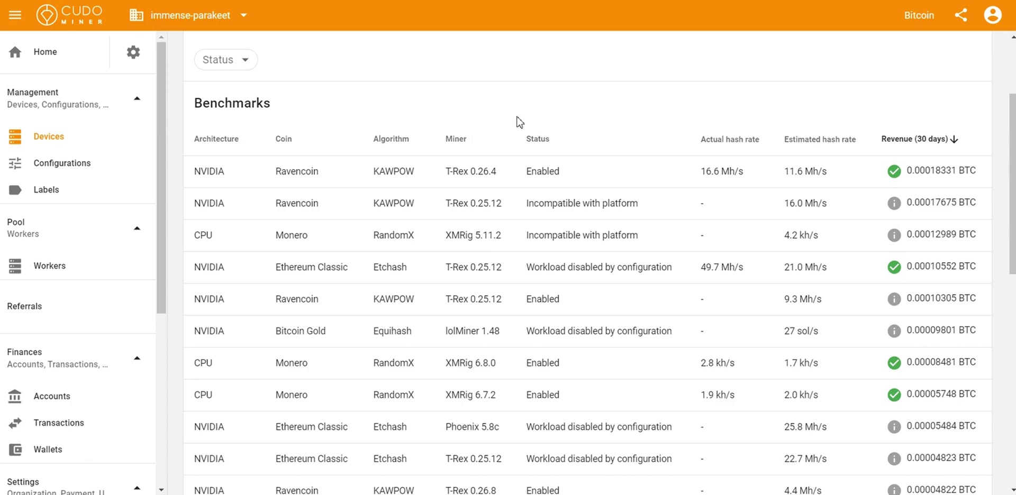
{"action": "scroll", "coordinate": [514, 156], "scroll_direction": "up", "scroll_amount": 2}
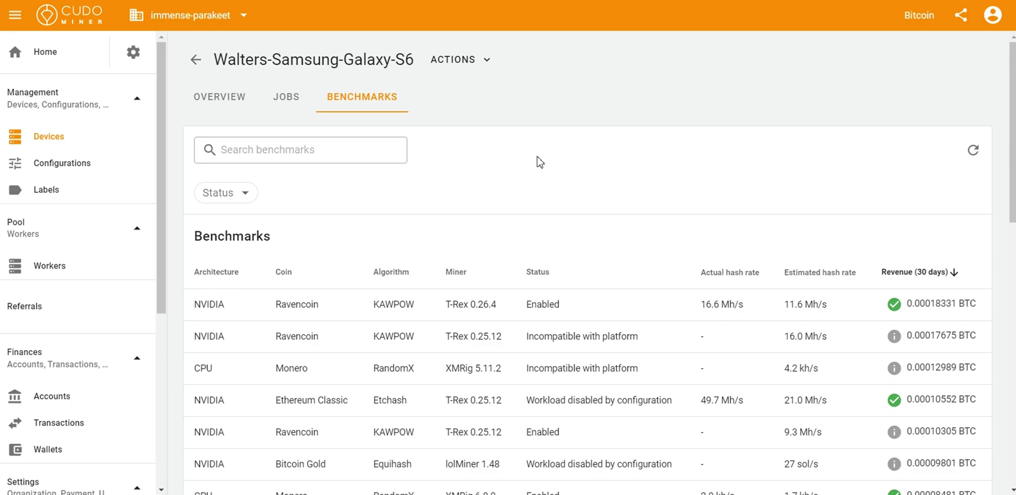
View the device's available actions, and restart mining in the Cudo Miner desktop app by disabling and re-enabling it
{"action": "left_click", "coordinate": [482, 59]}
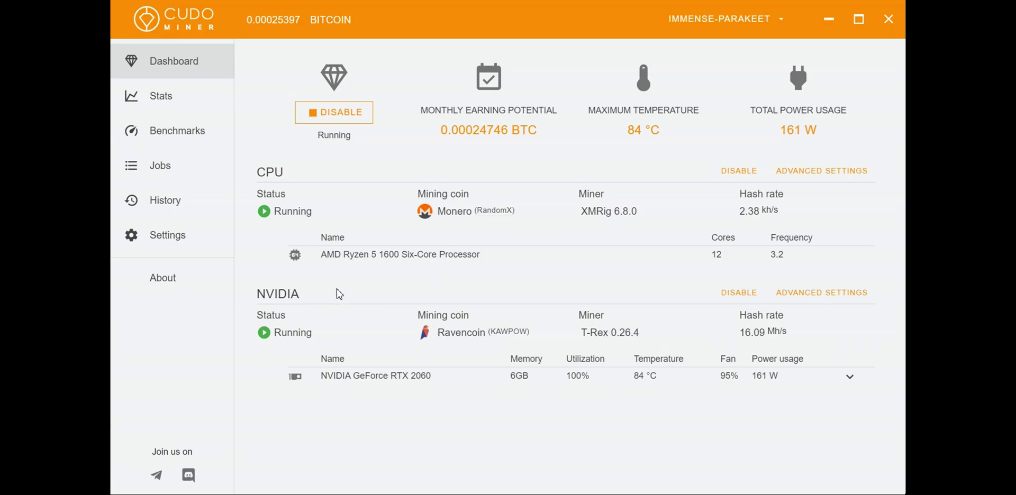
{"action": "left_click", "coordinate": [335, 126]}
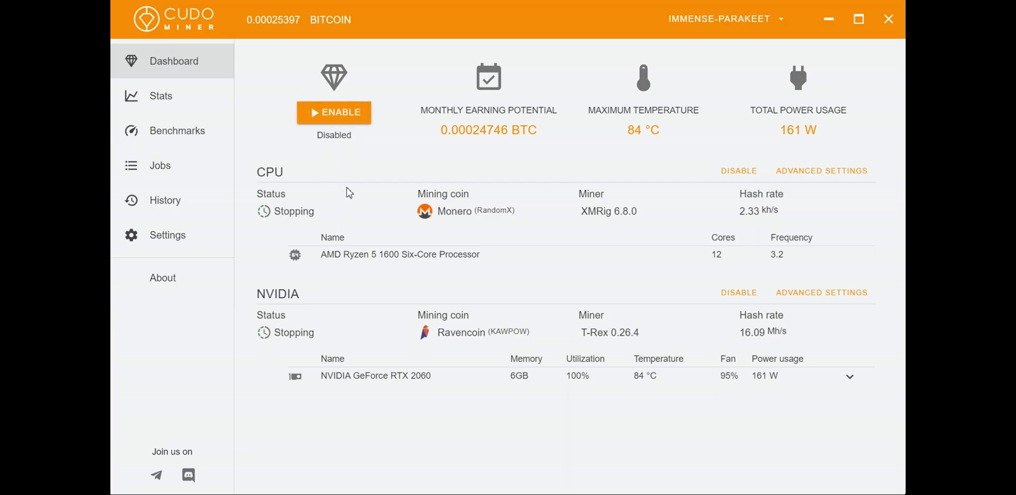
{"action": "left_click", "coordinate": [345, 118]}
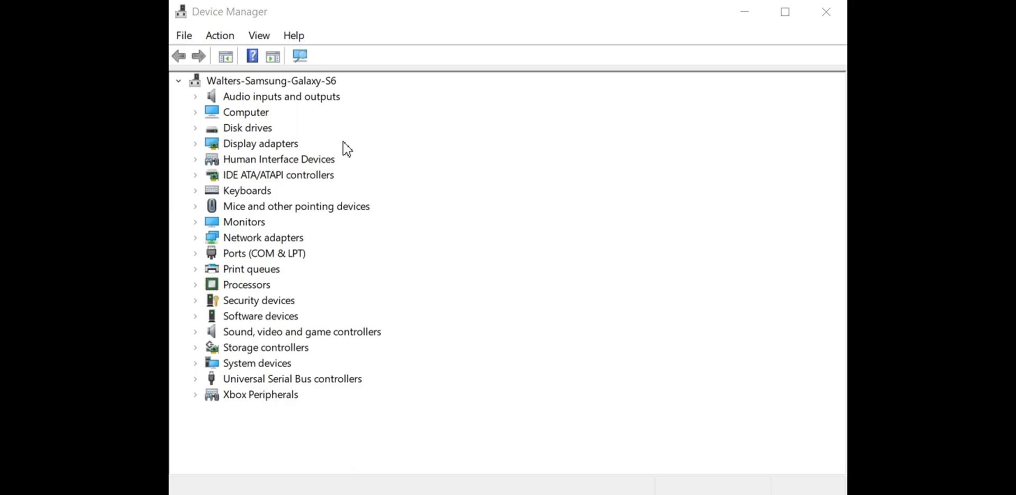
In Device Manager, open the properties of the NVIDIA GeForce RTX 2060 display adapter and check its device status
{"action": "left_click", "coordinate": [196, 144]}
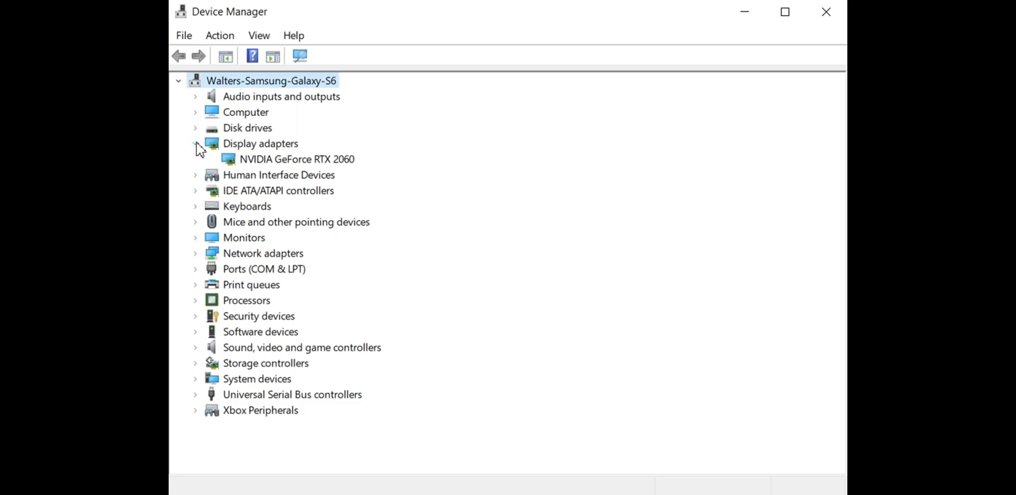
{"action": "left_click", "coordinate": [298, 161]}
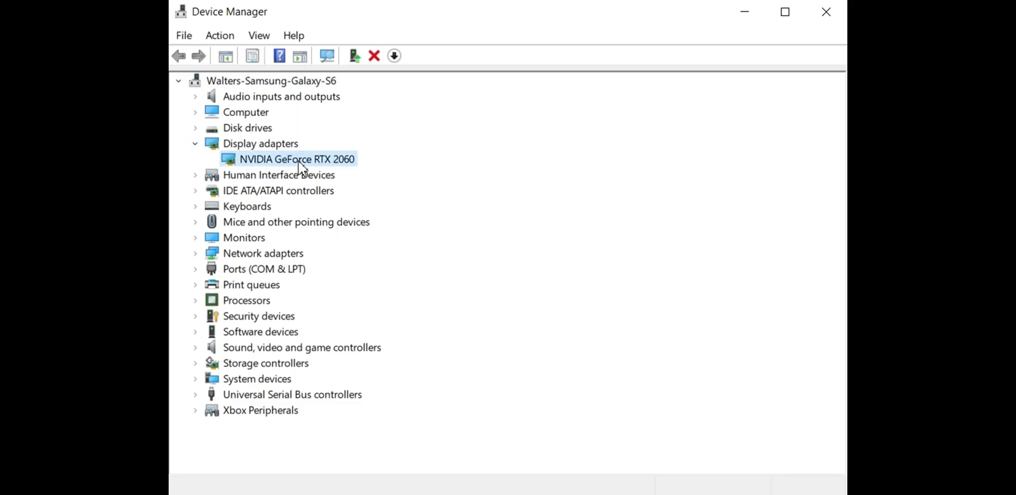
{"action": "right_click", "coordinate": [300, 165]}
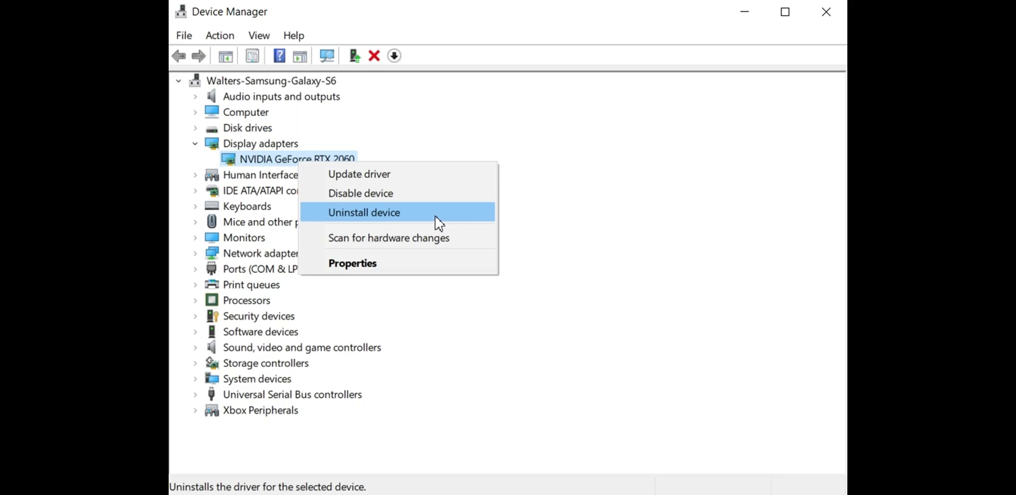
{"action": "left_click", "coordinate": [429, 264]}
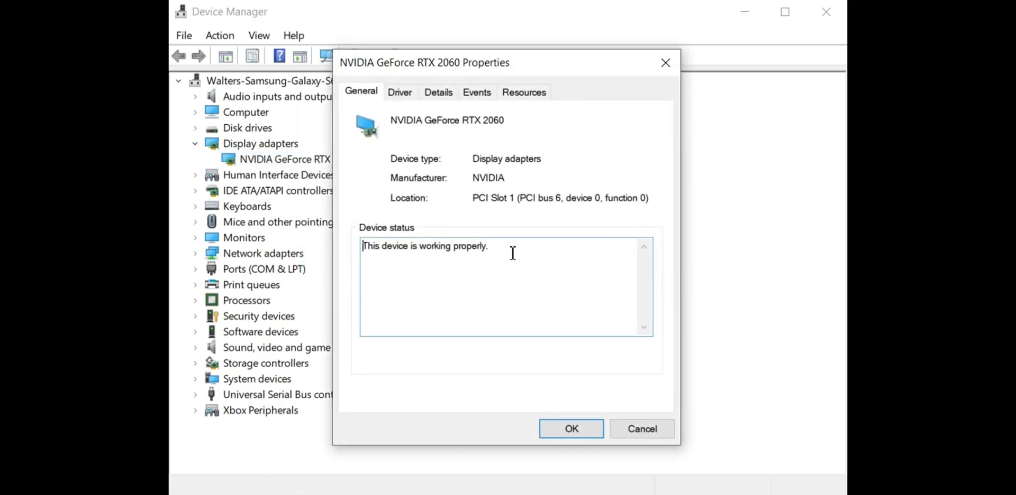